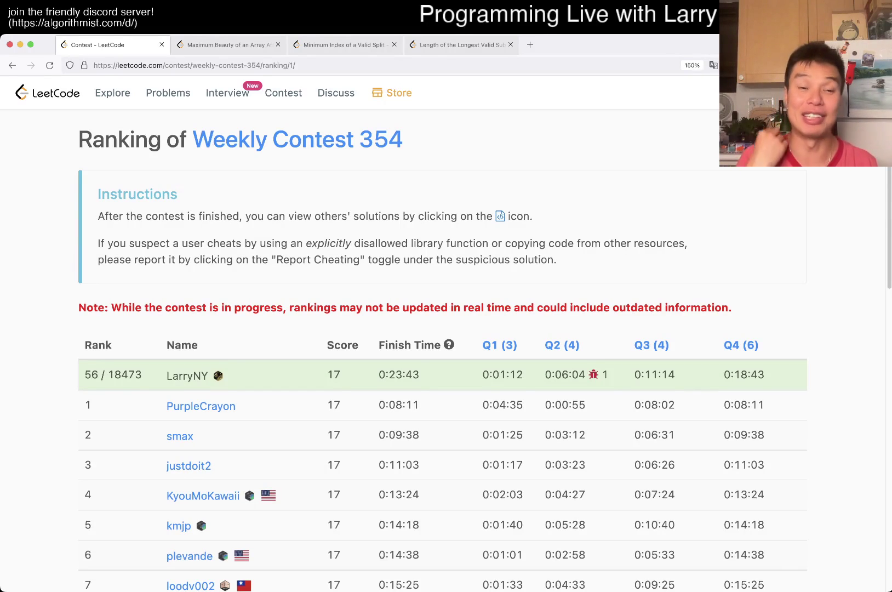
- Switch to the 6929 Maximum Beauty of an Array After Applying Operation problem tab
{"action": "key", "text": "ctrl+Tab"}
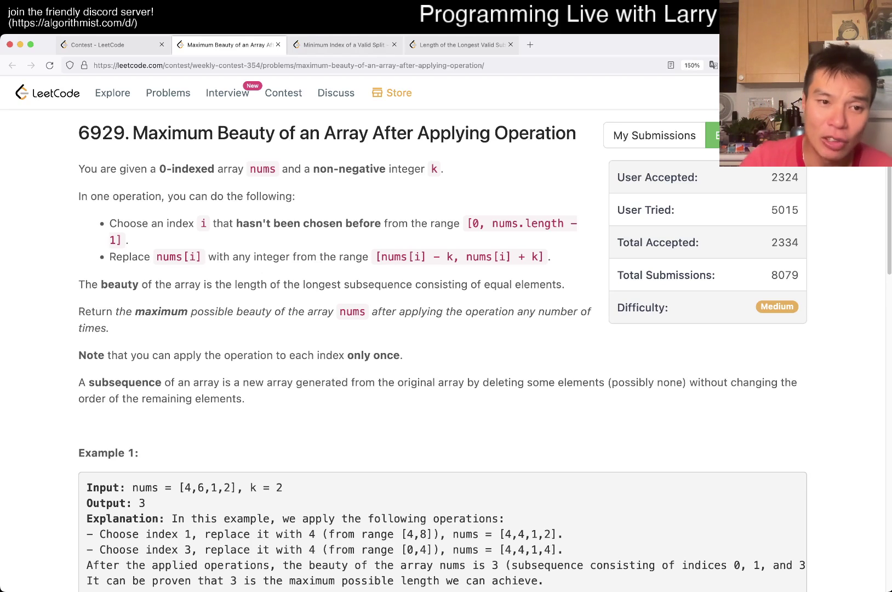
{"action": "double_click", "coordinate": [354, 257]}
{"action": "key", "text": "ctrl+1"}
{"action": "key", "text": "ctrl+2"}
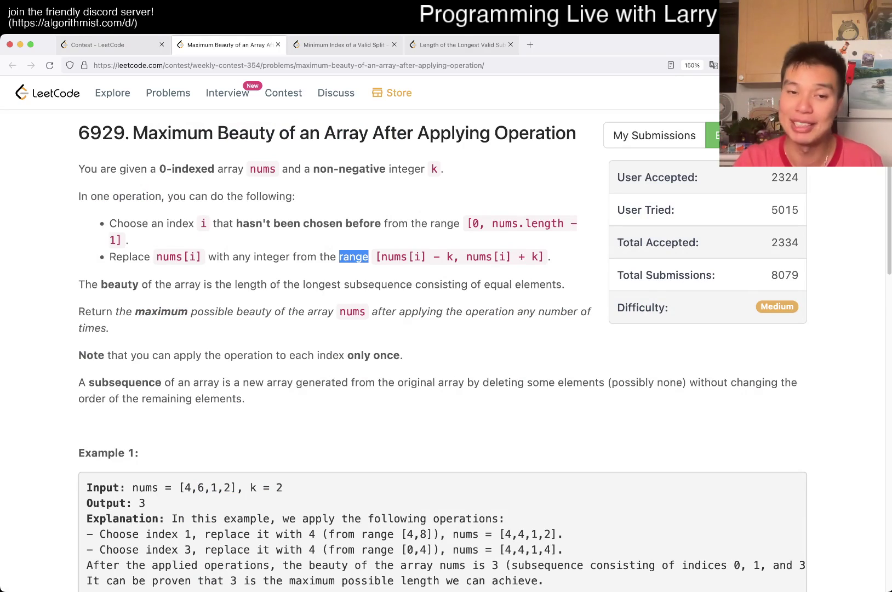
{"action": "left_click_drag", "start_coordinate": [403, 356], "coordinate": [340, 356]}
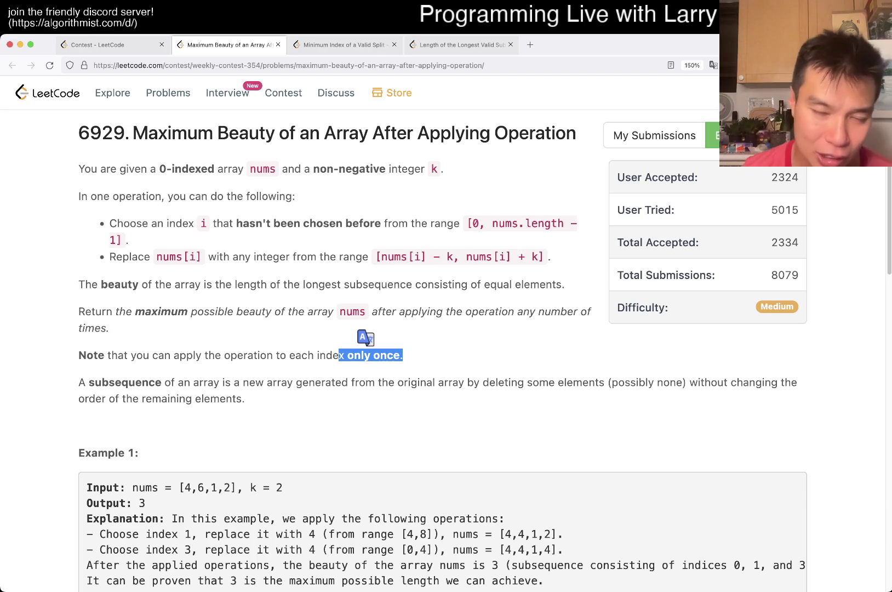
{"action": "key", "text": "ctrl+shift+Tab"}
{"action": "key", "text": "ctrl+Tab"}
{"action": "scroll", "coordinate": [418, 348], "scroll_direction": "down", "scroll_amount": 15}
{"action": "scroll", "coordinate": [419, 348], "scroll_direction": "up", "scroll_amount": 15}
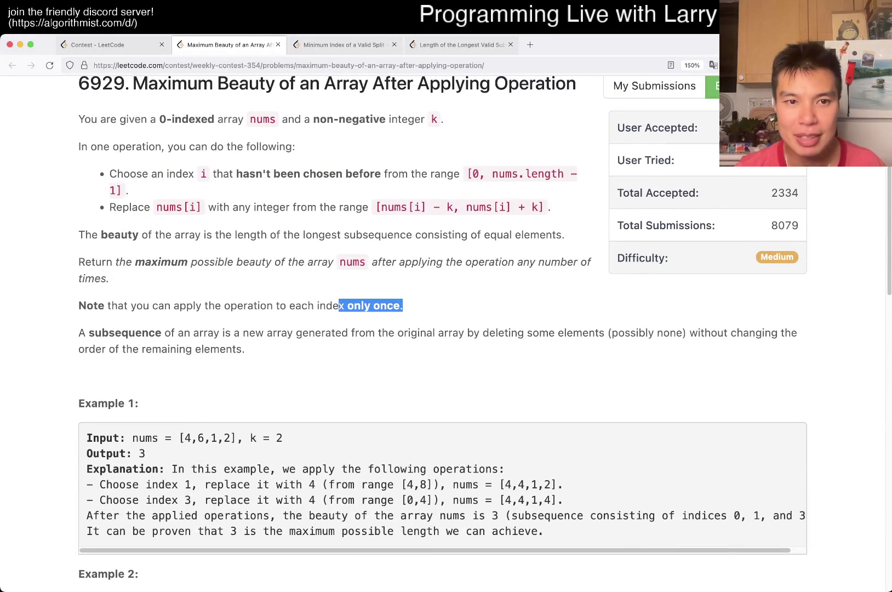
{"action": "scroll", "coordinate": [418, 348], "scroll_direction": "down", "scroll_amount": 12}
{"action": "scroll", "coordinate": [418, 348], "scroll_direction": "down", "scroll_amount": 3}
{"action": "scroll", "coordinate": [418, 348], "scroll_direction": "up", "scroll_amount": 5}
{"action": "scroll", "coordinate": [418, 348], "scroll_direction": "up", "scroll_amount": 10}
{"action": "scroll", "coordinate": [419, 348], "scroll_direction": "down", "scroll_amount": 3}
{"action": "scroll", "coordinate": [418, 348], "scroll_direction": "up", "scroll_amount": 3}
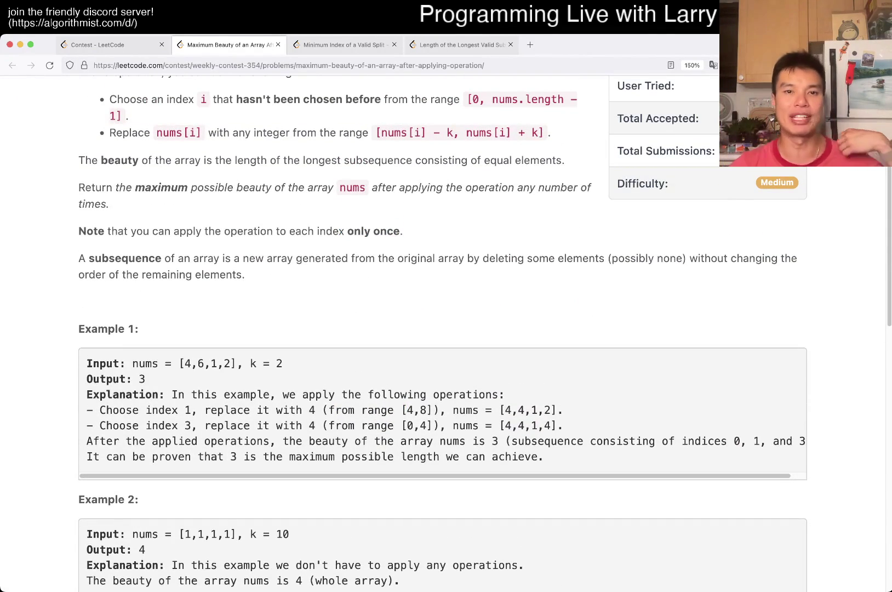
{"action": "scroll", "coordinate": [418, 348], "scroll_direction": "up", "scroll_amount": 3}
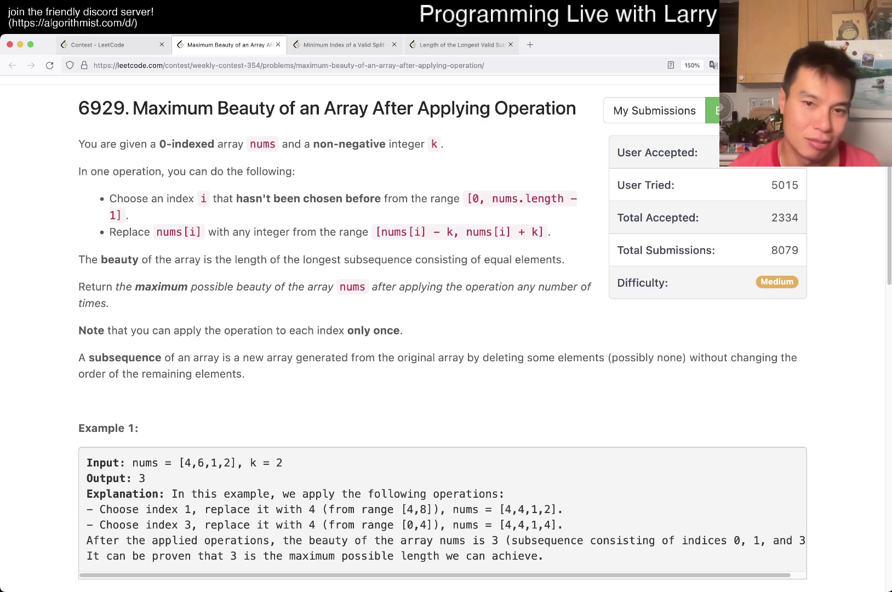
{"action": "scroll", "coordinate": [446, 314], "scroll_direction": "down", "scroll_amount": 10}
{"action": "scroll", "coordinate": [446, 313], "scroll_direction": "up", "scroll_amount": 1}
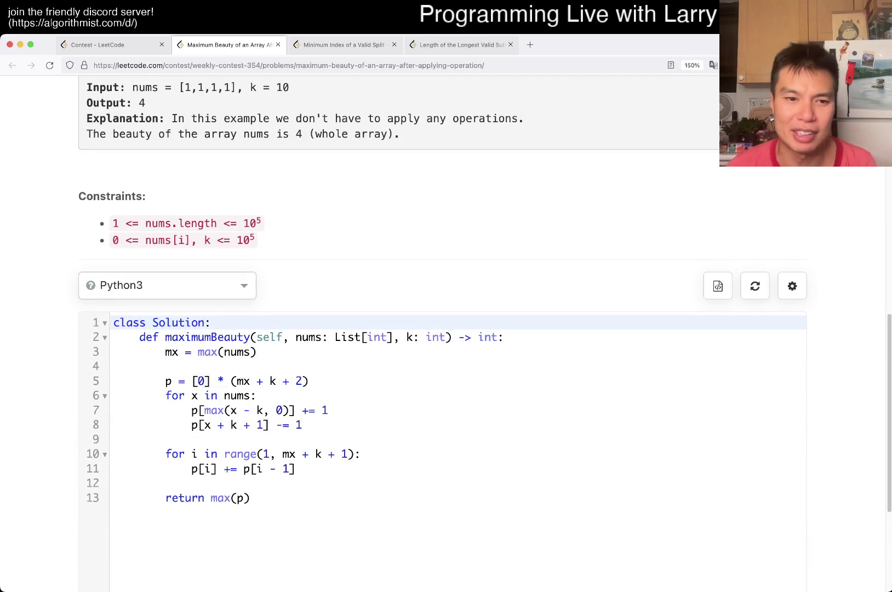
- Add an O(N + R) complexity comment, R being the range, below the function header
{"action": "left_click", "coordinate": [313, 381]}
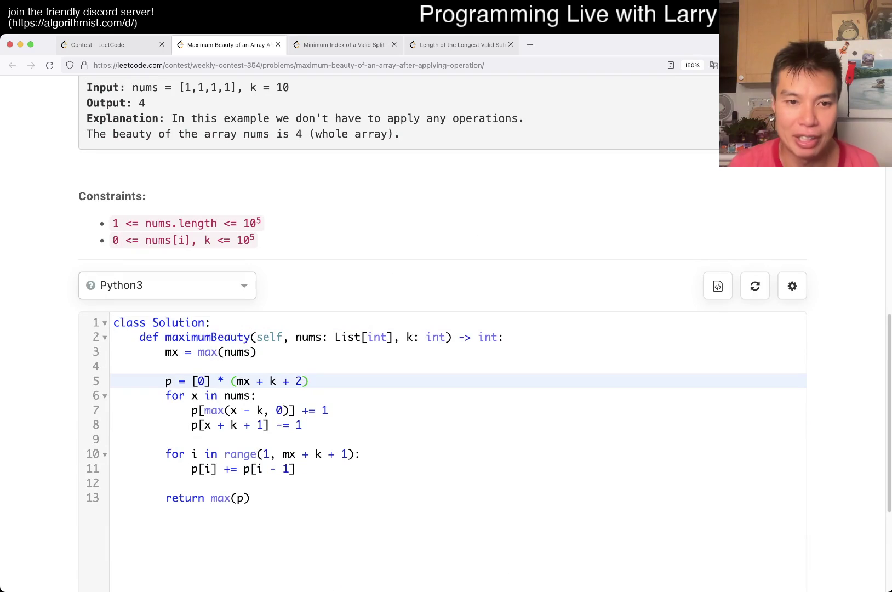
{"action": "key", "text": "Up"}
{"action": "key", "text": "Up"}
{"action": "key", "text": "Up"}
{"action": "key", "text": "Return"}
{"action": "key", "text": "Return"}
{"action": "key", "text": "Up"}
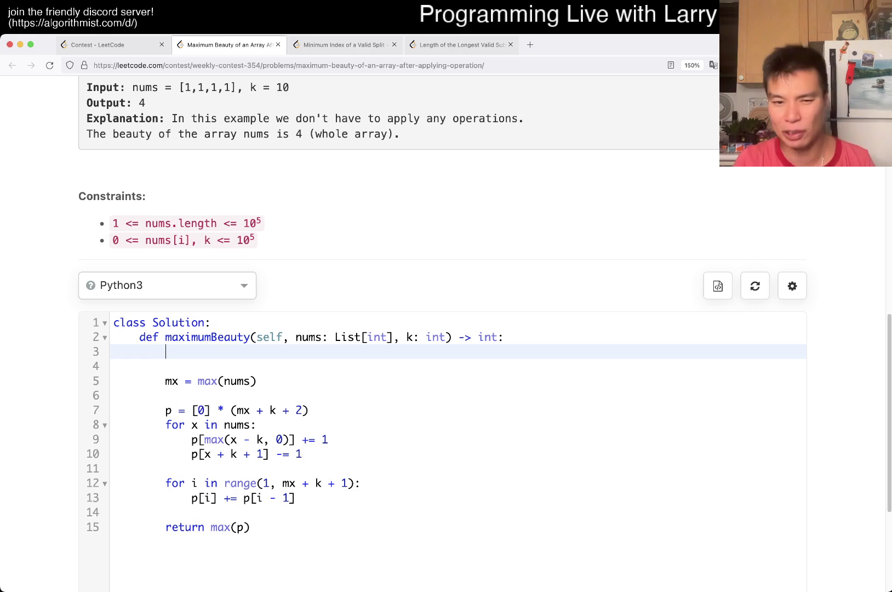
{"action": "key", "text": "Down"}
{"action": "scroll", "coordinate": [446, 349], "scroll_direction": "down", "scroll_amount": 1}
{"action": "key", "text": "shift+Down"}
{"action": "key", "text": "Up"}
{"action": "type", "text": "# O()"}
{"action": "key", "text": "Left"}
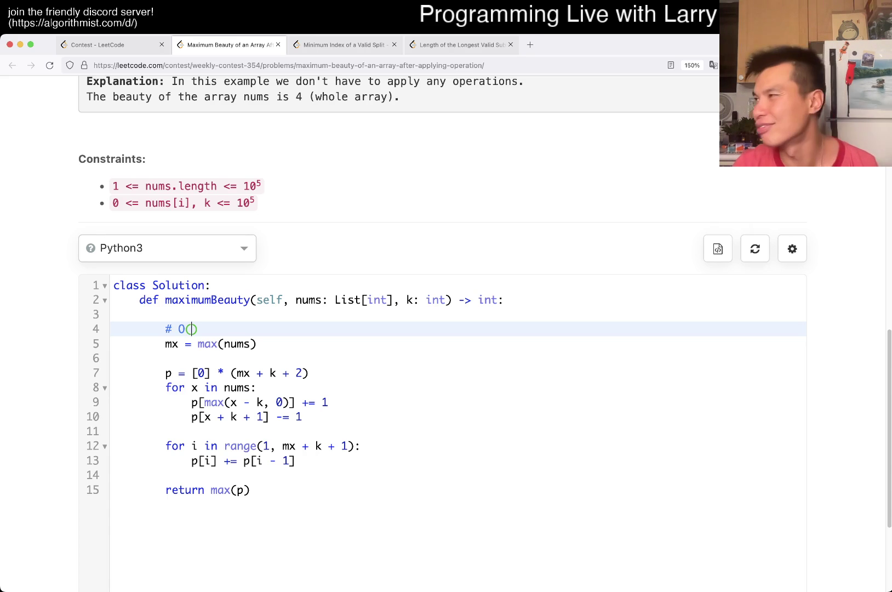
{"action": "type", "text": "R"}
{"action": "key", "text": "BackSpace"}
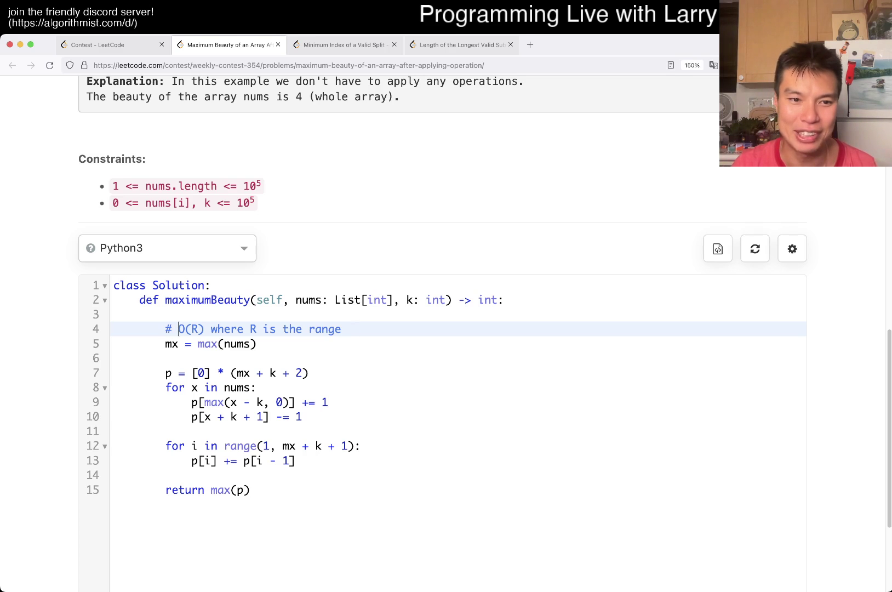
{"action": "type", "text": "N +"}
{"action": "key", "text": "End"}
- Add a second O(N log N) comment line and a blank line before the code
{"action": "key", "text": "Return"}
{"action": "type", "text": "#"}
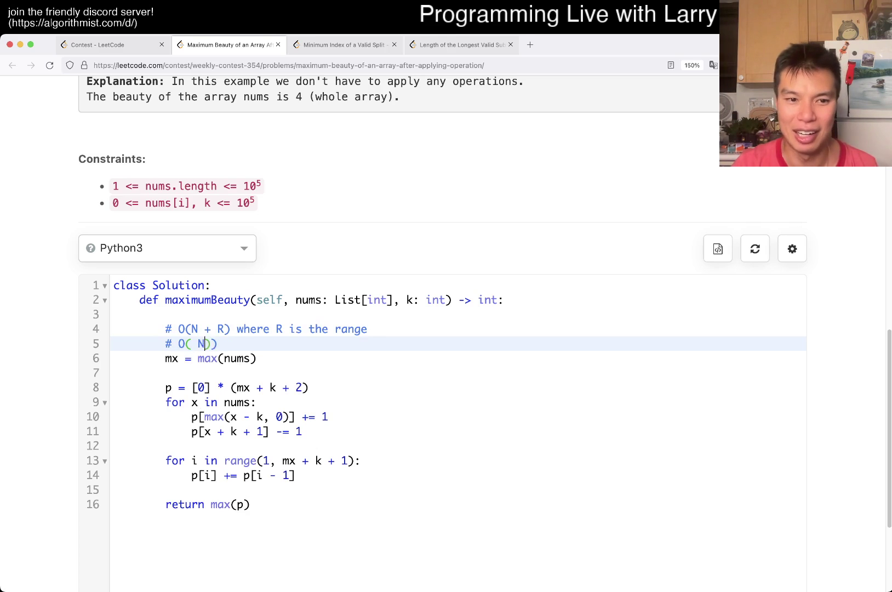
{"action": "type", "text": "og N"}
{"action": "key", "text": "BackSpace"}
{"action": "key", "text": "Down"}
{"action": "key", "text": "Home"}
{"action": "key", "text": "Return"}
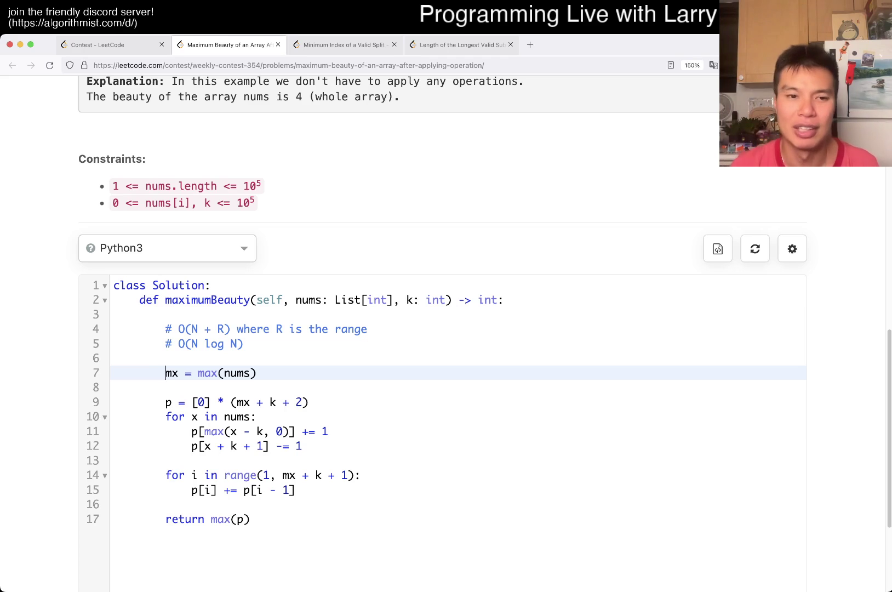
{"action": "key", "text": "Down"}
- Add a collections.Counter line above mx = max(nums)
{"action": "key", "text": "Up"}
{"action": "key", "text": "Up"}
{"action": "key", "text": "Return"}
{"action": "key", "text": "Return"}
{"action": "key", "text": "Up"}
{"action": "type", "text": "look"}
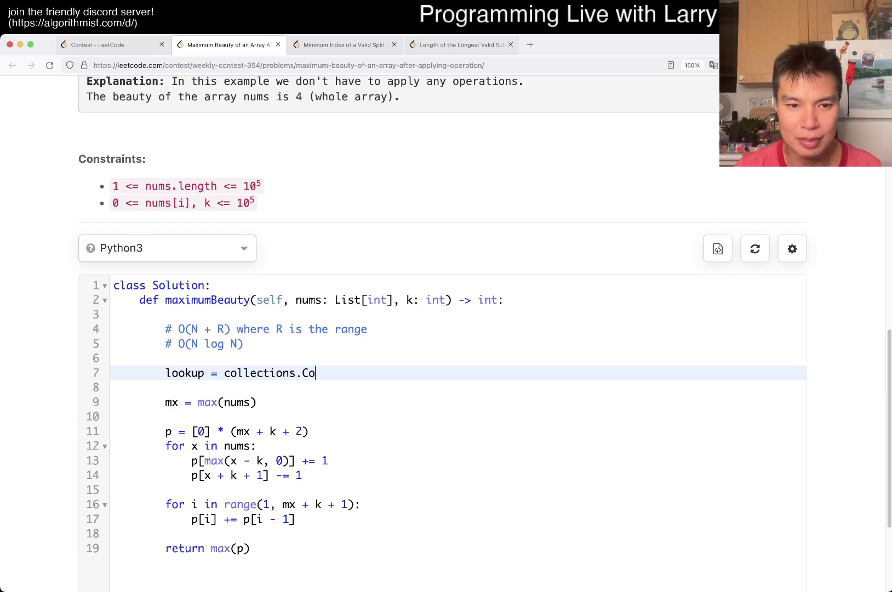
{"action": "key", "text": "ctrl+shift+Right"}
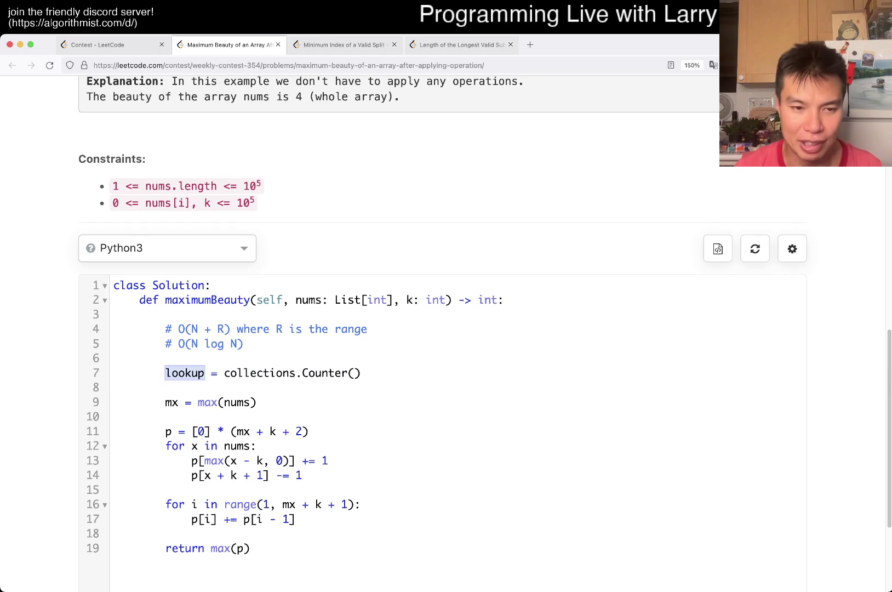
{"action": "type", "text": "c"}
{"action": "key", "text": "Down"}
- Delete the old mx and p setup lines and the leftover blank line
{"action": "key", "text": "shift+Down"}
{"action": "key", "text": "shift+Down"}
{"action": "key", "text": "shift+Down"}
{"action": "key", "text": "BackSpace"}
{"action": "key", "text": "End"}
{"action": "key", "text": "Return"}
{"action": "key", "text": "Delete"}
- Remove the max wrapper and zero clamp from the range update on line 9
{"action": "key", "text": "ctrl+shift+Right"}
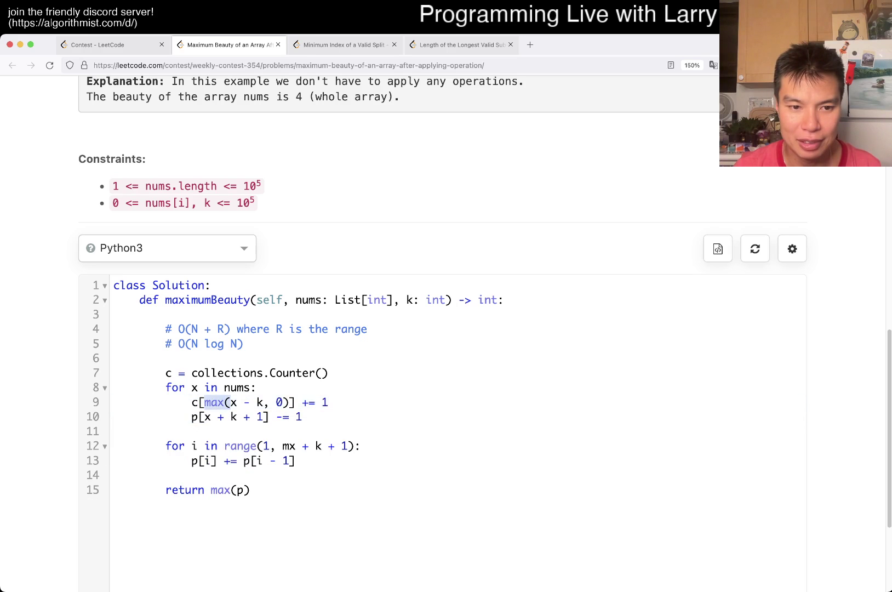
{"action": "key", "text": "BackSpace"}
{"action": "key", "text": "Delete"}
{"action": "key", "text": "Right"}
{"action": "key", "text": "shift+Right"}
{"action": "key", "text": "shift+Right"}
{"action": "key", "text": "shift+Right"}
{"action": "key", "text": "Delete"}
- Delete the old prefix-sum loop and return, and change p to c
{"action": "key", "text": "Down"}
{"action": "key", "text": "Down"}
{"action": "key", "text": "shift+Down"}
{"action": "key", "text": "shift+Down"}
{"action": "key", "text": "shift+Down"}
{"action": "key", "text": "Delete"}
{"action": "key", "text": "Up"}
{"action": "key", "text": "Delete"}
{"action": "type", "text": "c"}
{"action": "key", "text": "End"}
{"action": "key", "text": "Return"}
{"action": "key", "text": "Return"}
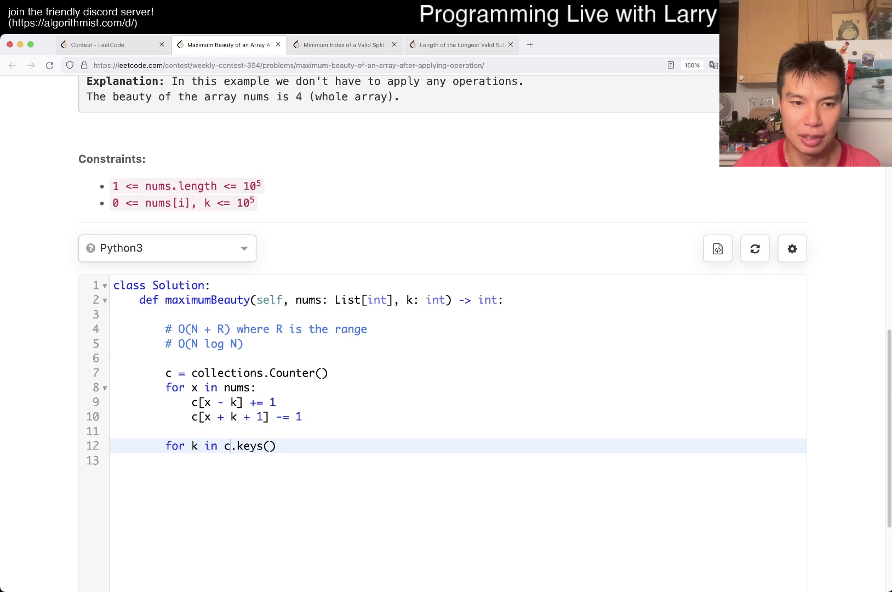
{"action": "type", "text": "sorted("}
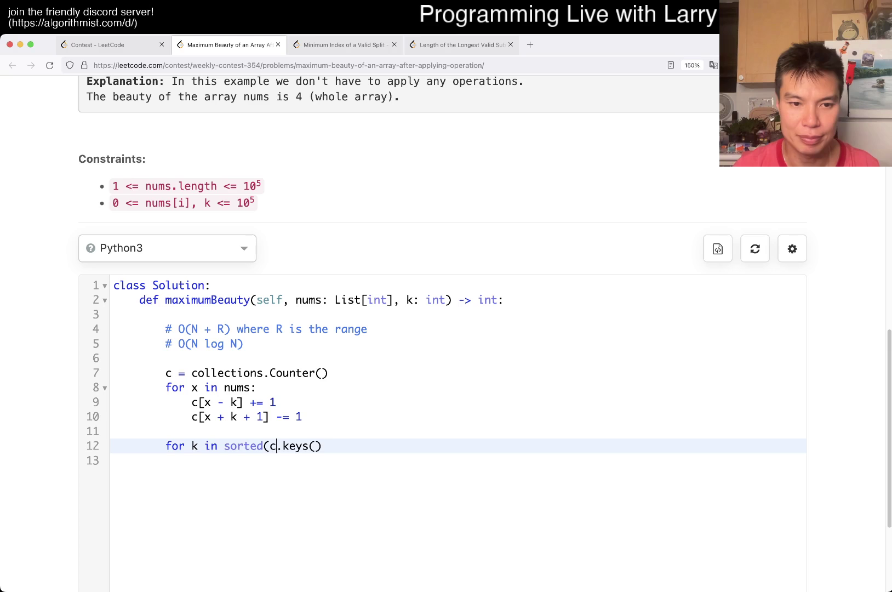
- Write the sorted-keys loop accumulating current, tracking best, and returning best
{"action": "key", "text": "End"}
{"action": "type", "text": ")"}
{"action": "key", "text": "Up"}
{"action": "key", "text": "Return"}
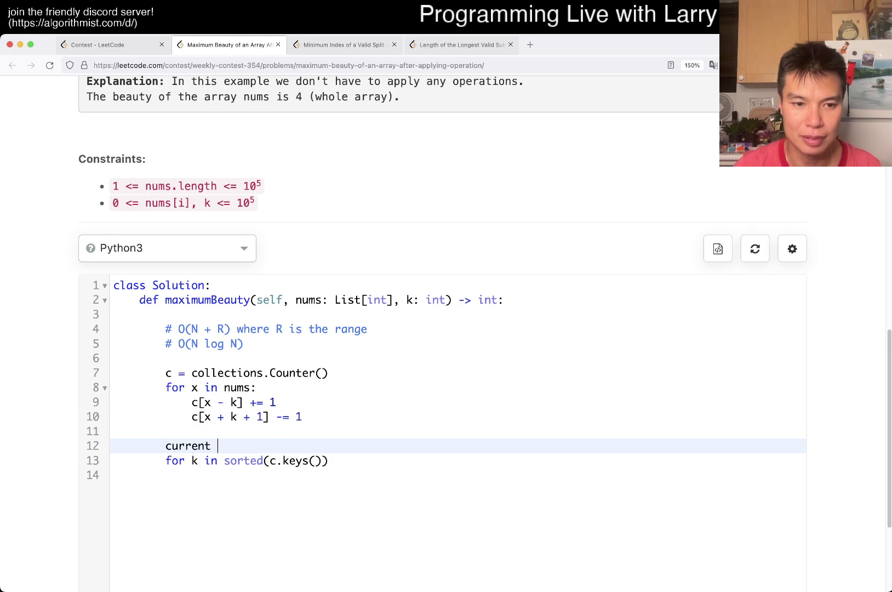
{"action": "key", "text": "Up"}
{"action": "key", "text": "Return"}
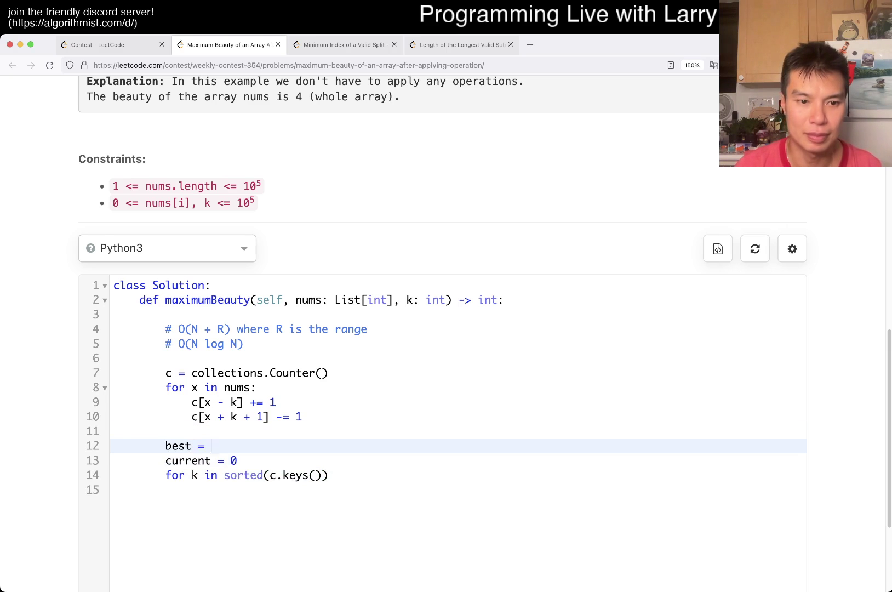
{"action": "key", "text": "Down"}
{"action": "key", "text": "Down"}
{"action": "key", "text": "Down"}
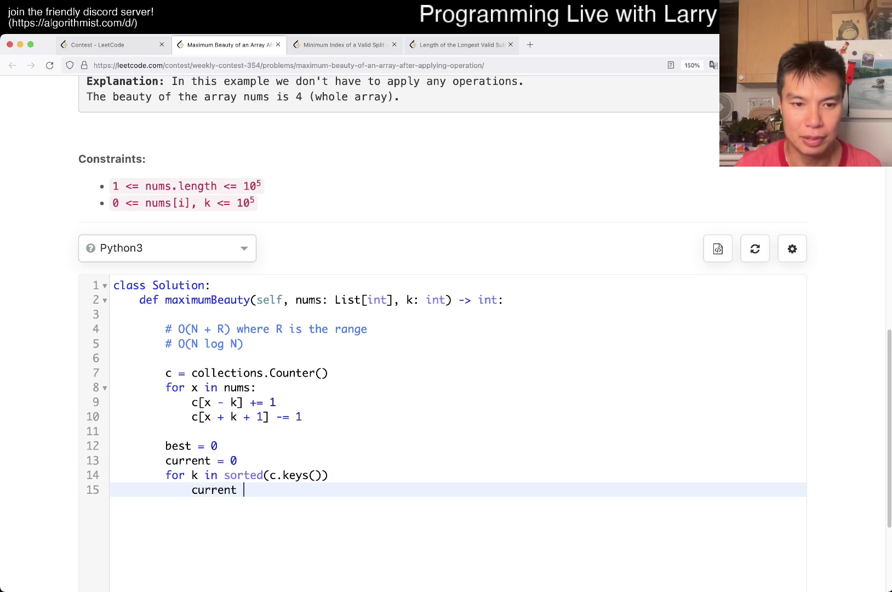
{"action": "key", "text": "Return"}
{"action": "type", "text": "be"}
{"action": "type", "text": "(c"}
{"action": "type", "text": "t, best"}
{"action": "key", "text": "End"}
{"action": "key", "text": "Return"}
{"action": "type", "text": "return best"}
{"action": "scroll", "coordinate": [447, 348], "scroll_direction": "down", "scroll_amount": 5}
- Run the code and find the SyntaxError at the sorted-keys loop
{"action": "left_click", "coordinate": [271, 523]}
{"action": "key", "text": "ctrl+apostrophe"}
{"action": "scroll", "coordinate": [446, 348], "scroll_direction": "down", "scroll_amount": 5}
{"action": "scroll", "coordinate": [446, 348], "scroll_direction": "up", "scroll_amount": 10}
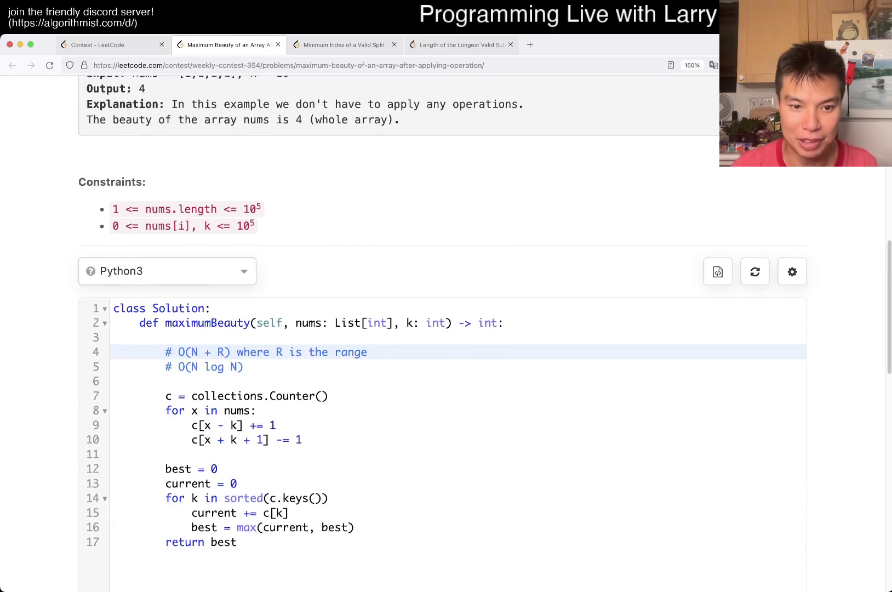
{"action": "scroll", "coordinate": [446, 349], "scroll_direction": "down", "scroll_amount": 3}
{"action": "scroll", "coordinate": [446, 348], "scroll_direction": "down", "scroll_amount": 10}
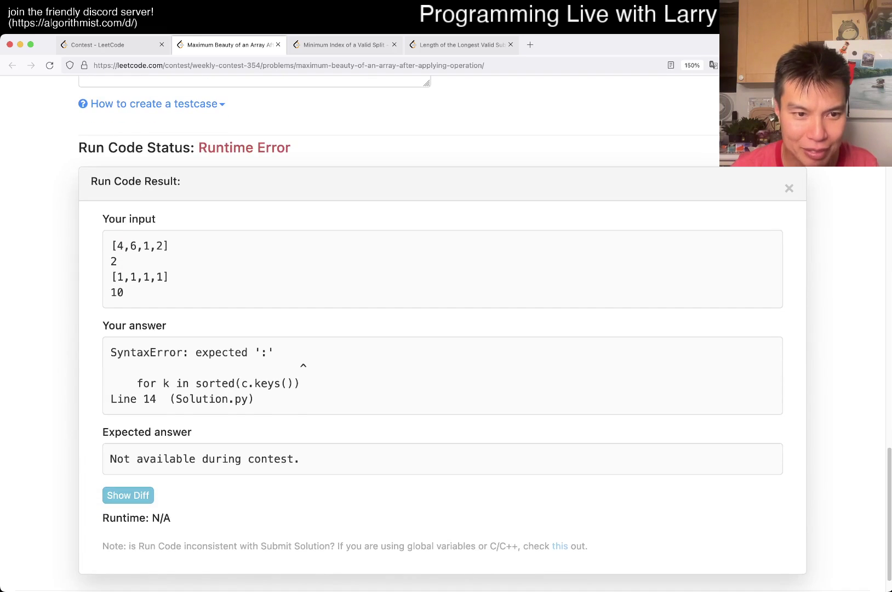
{"action": "scroll", "coordinate": [446, 348], "scroll_direction": "up", "scroll_amount": 3}
{"action": "scroll", "coordinate": [446, 349], "scroll_direction": "up", "scroll_amount": 8}
{"action": "left_click", "coordinate": [418, 193]}
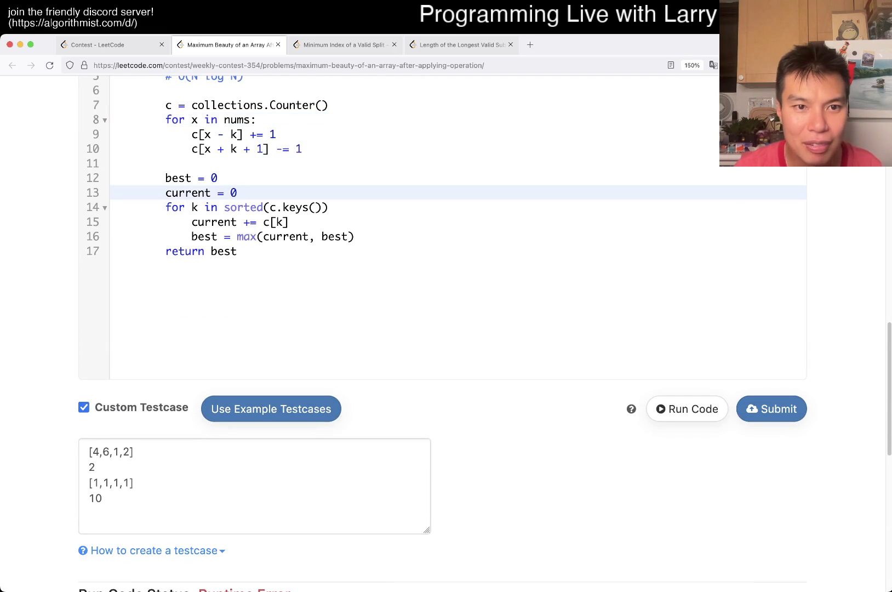
{"action": "key", "text": "Down"}
{"action": "key", "text": "Down"}
- Add the missing ':' after sorted(c.keys()), rerun the tests, and submit
{"action": "key", "text": "Up"}
{"action": "key", "text": "End"}
{"action": "type", "text": ":"}
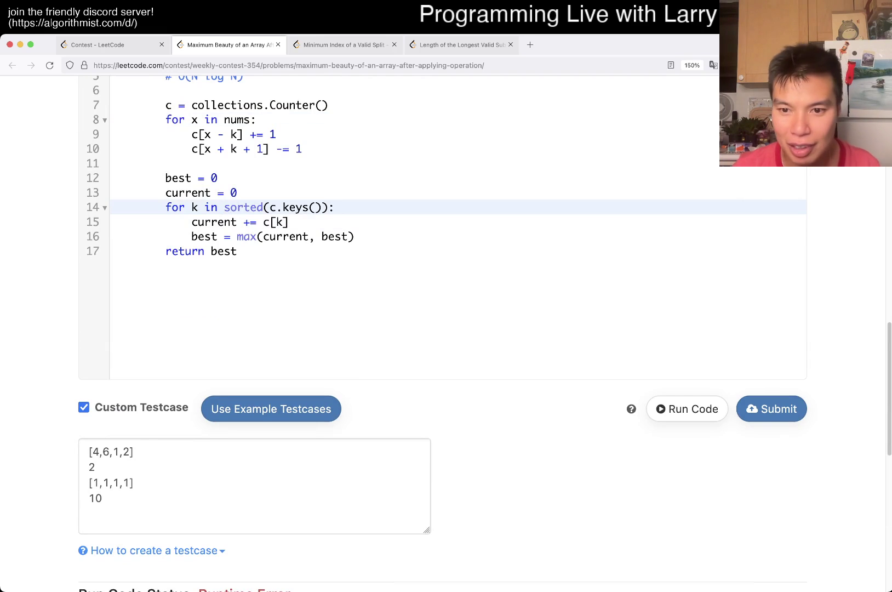
{"action": "key", "text": "ctrl+apostrophe"}
{"action": "scroll", "coordinate": [446, 349], "scroll_direction": "down", "scroll_amount": 5}
{"action": "scroll", "coordinate": [447, 348], "scroll_direction": "up", "scroll_amount": 15}
{"action": "scroll", "coordinate": [447, 348], "scroll_direction": "up", "scroll_amount": 3}
{"action": "scroll", "coordinate": [447, 348], "scroll_direction": "down", "scroll_amount": 15}
{"action": "key", "text": "ctrl+Return"}
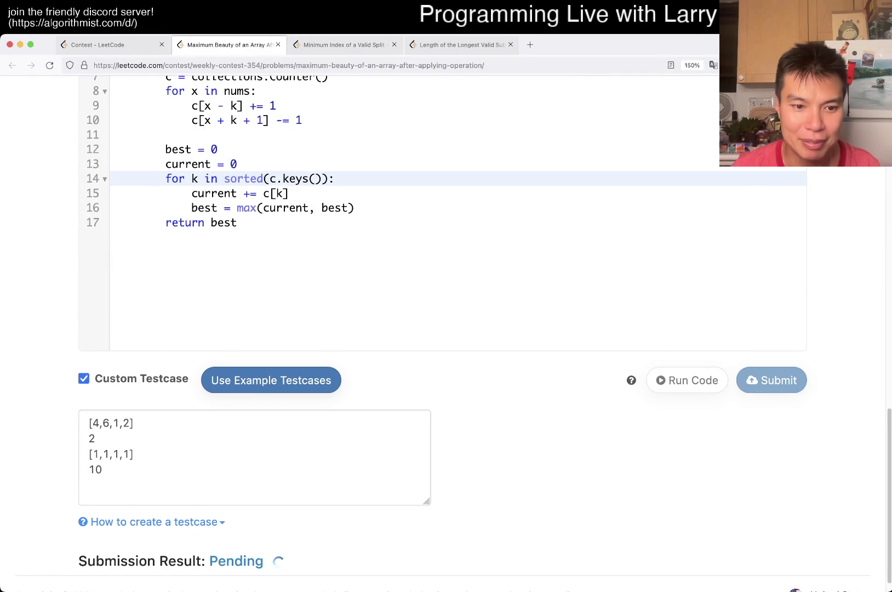
{"action": "scroll", "coordinate": [446, 348], "scroll_direction": "down", "scroll_amount": 1}
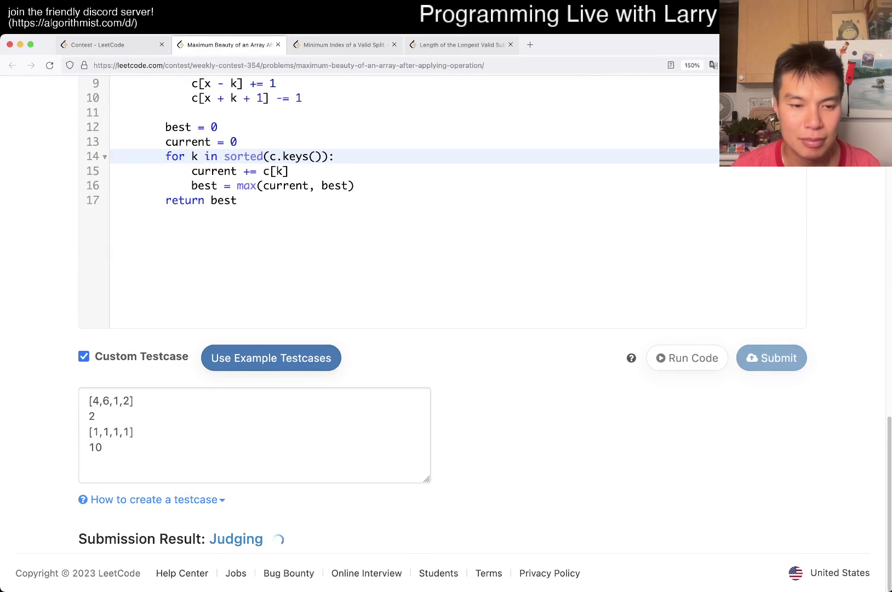
{"action": "scroll", "coordinate": [446, 349], "scroll_direction": "down", "scroll_amount": 2}
{"action": "scroll", "coordinate": [446, 348], "scroll_direction": "up", "scroll_amount": 10}
{"action": "scroll", "coordinate": [446, 348], "scroll_direction": "up", "scroll_amount": 10}
{"action": "scroll", "coordinate": [446, 348], "scroll_direction": "down", "scroll_amount": 15}
{"action": "scroll", "coordinate": [446, 348], "scroll_direction": "up", "scroll_amount": 3}
{"action": "scroll", "coordinate": [446, 348], "scroll_direction": "up", "scroll_amount": 2}
{"action": "scroll", "coordinate": [446, 348], "scroll_direction": "up", "scroll_amount": 1}
{"action": "scroll", "coordinate": [446, 348], "scroll_direction": "up", "scroll_amount": 10}
{"action": "left_click", "coordinate": [858, 92]}
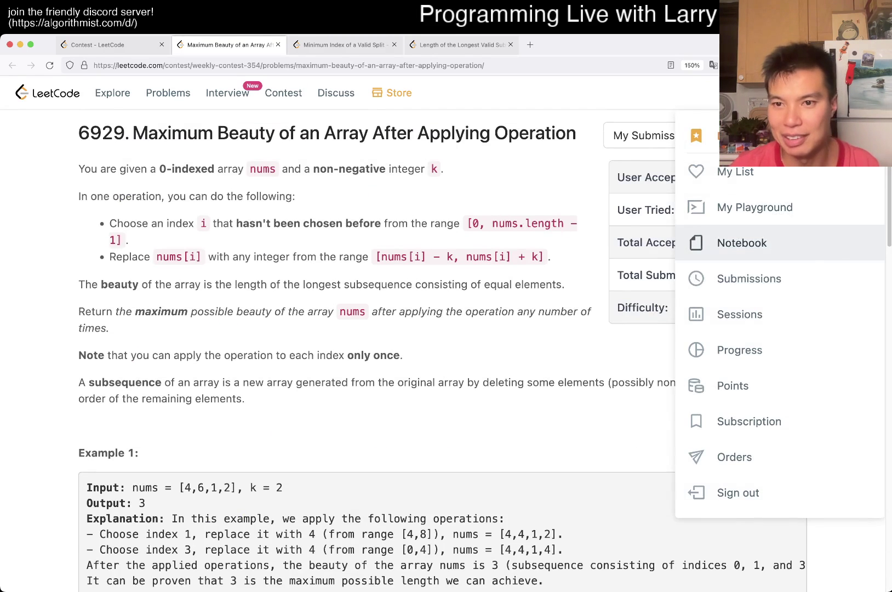
{"action": "middle_click", "coordinate": [749, 276]}
{"action": "left_click", "coordinate": [749, 276]}
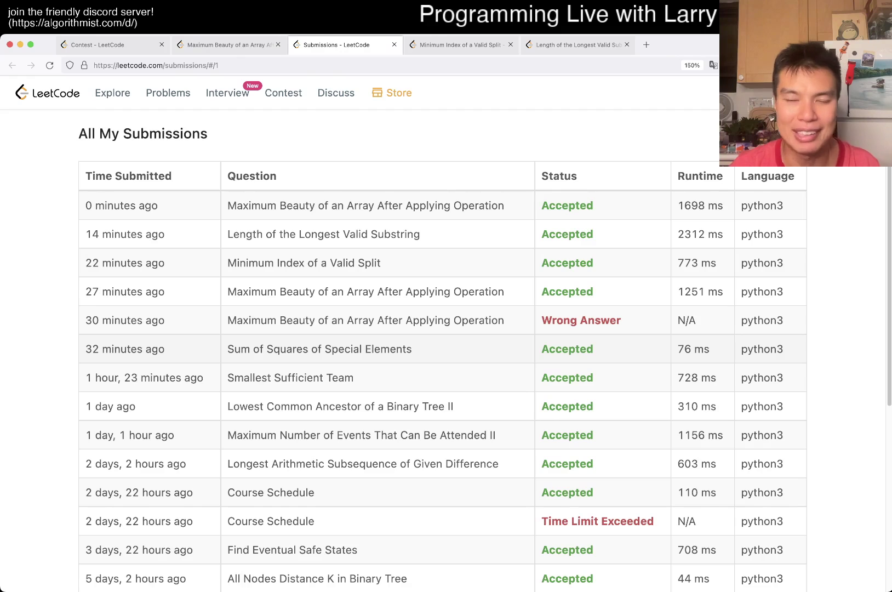
{"action": "double_click", "coordinate": [700, 205]}
{"action": "double_click", "coordinate": [700, 291]}
{"action": "left_click", "coordinate": [700, 291]}
{"action": "double_click", "coordinate": [691, 206]}
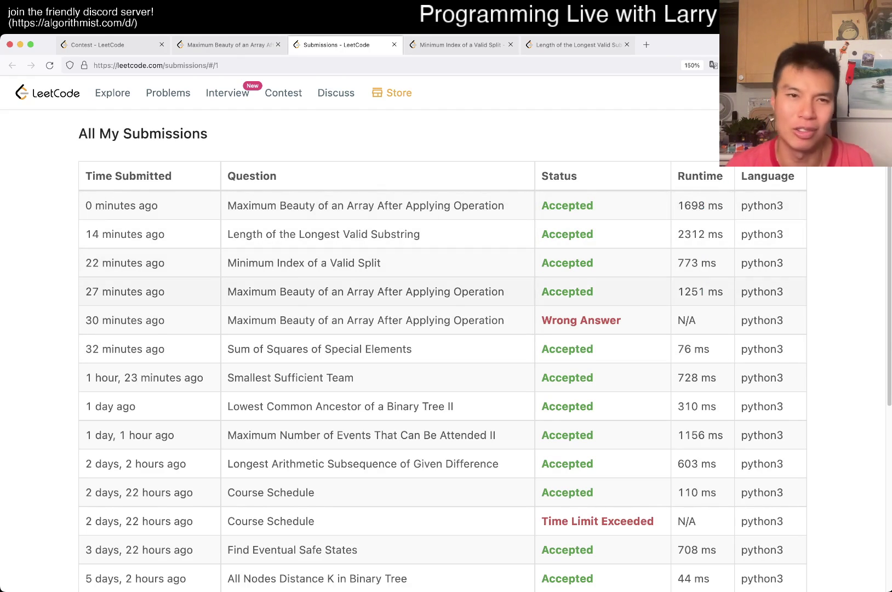
{"action": "key", "text": "super+w"}
{"action": "scroll", "coordinate": [447, 348], "scroll_direction": "down", "scroll_amount": 5}
{"action": "scroll", "coordinate": [446, 348], "scroll_direction": "down", "scroll_amount": 5}
{"action": "scroll", "coordinate": [446, 348], "scroll_direction": "down", "scroll_amount": 2}
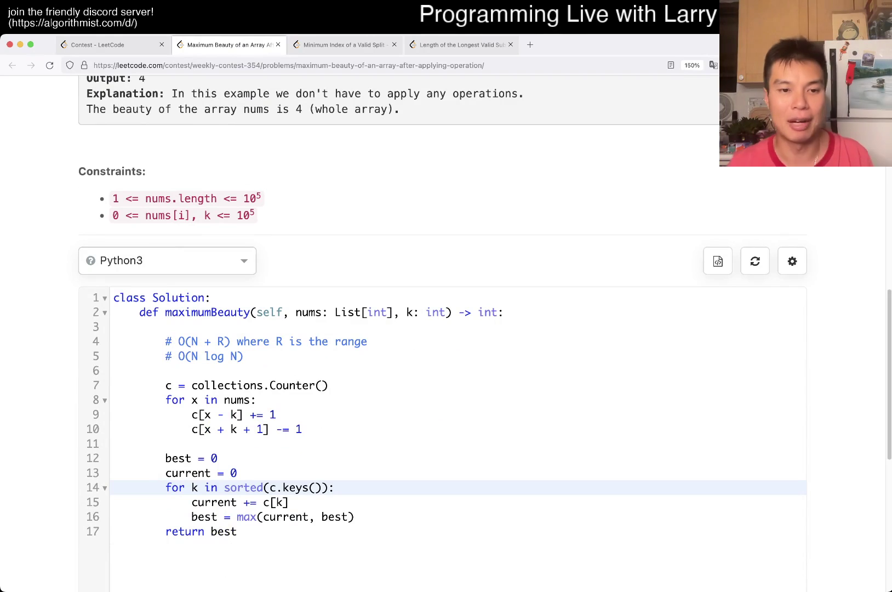
- Select the O(N + R) complexity comment line in the editor
{"action": "left_click", "coordinate": [419, 355]}
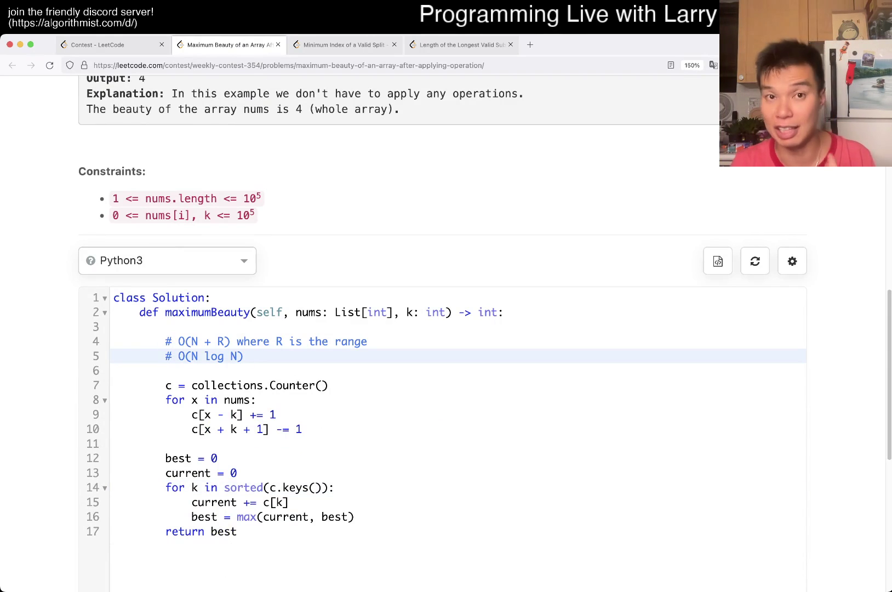
{"action": "key", "text": "Up"}
{"action": "key", "text": "shift+End"}
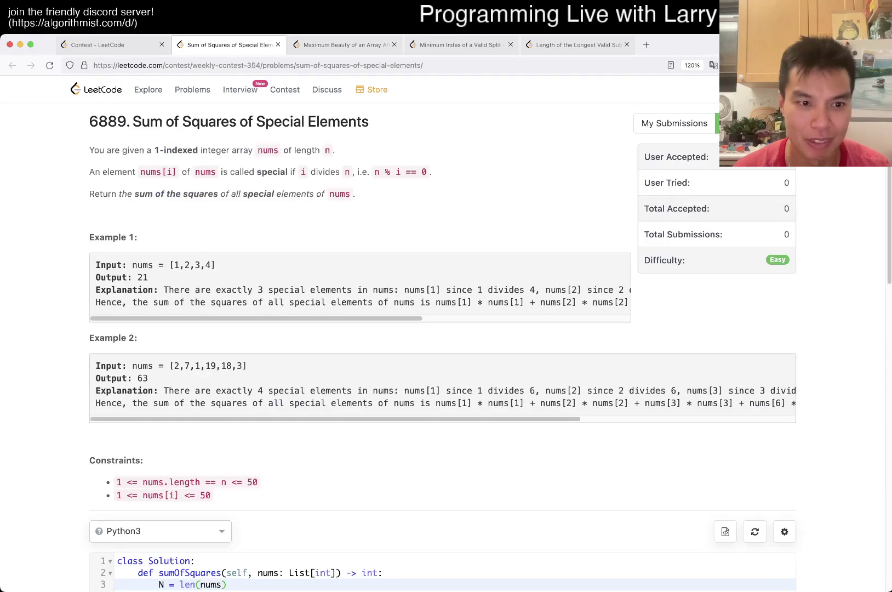
- Jump to the page bottom to bring the run results into view
{"action": "key", "text": "End"}
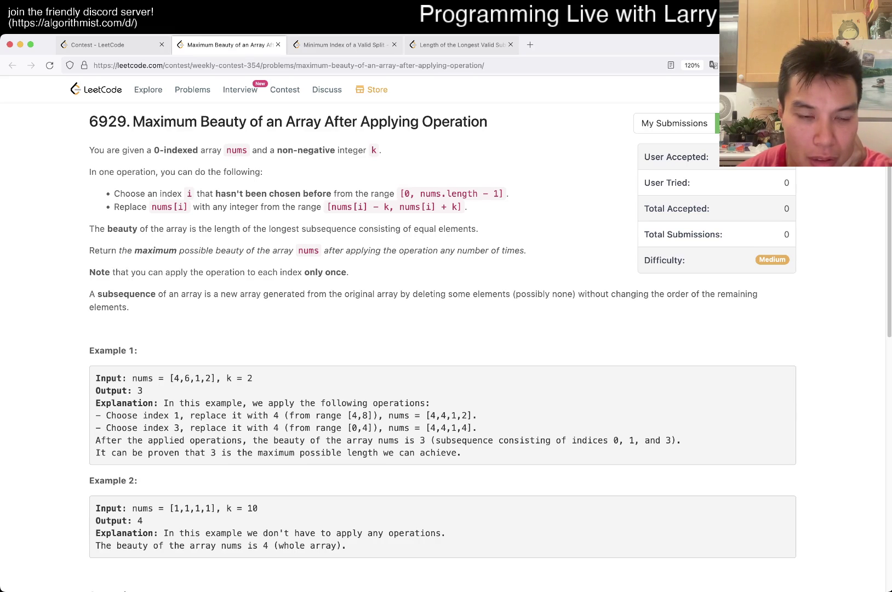
{"action": "scroll", "coordinate": [447, 348], "scroll_direction": "down", "scroll_amount": 8}
{"action": "scroll", "coordinate": [447, 348], "scroll_direction": "down", "scroll_amount": 3}
{"action": "left_click", "coordinate": [447, 437]}
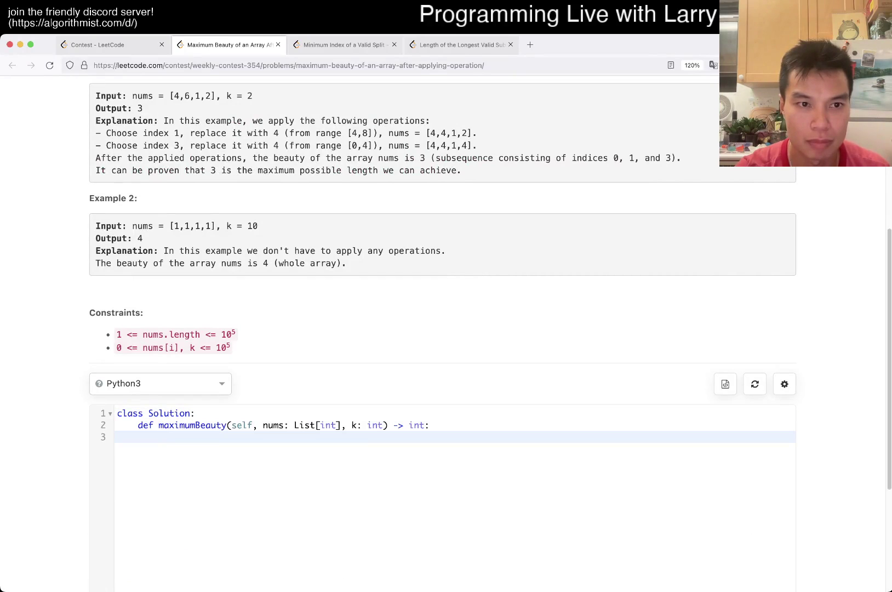
{"action": "scroll", "coordinate": [446, 279], "scroll_direction": "up", "scroll_amount": 5}
{"action": "scroll", "coordinate": [446, 279], "scroll_direction": "up", "scroll_amount": 5}
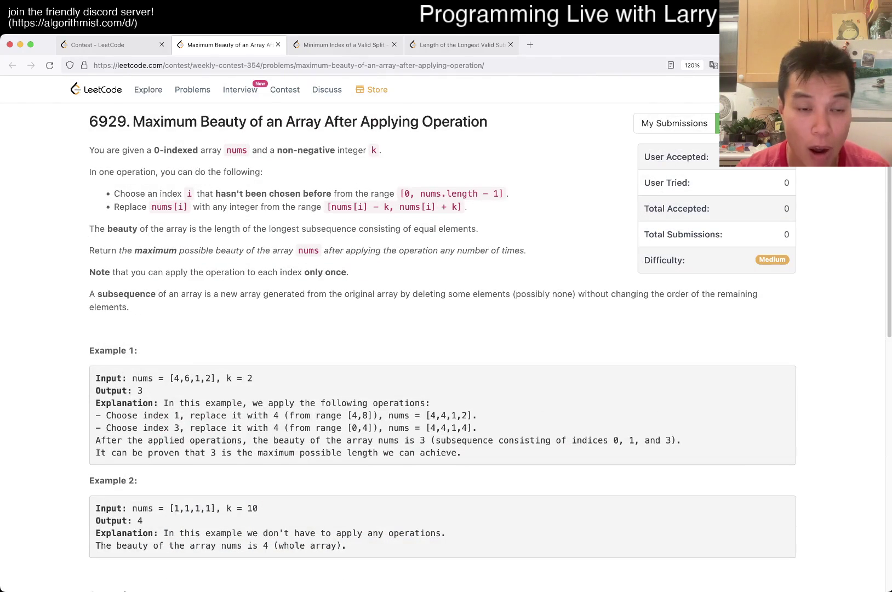
{"action": "left_click_drag", "start_coordinate": [114, 273], "coordinate": [347, 273]}
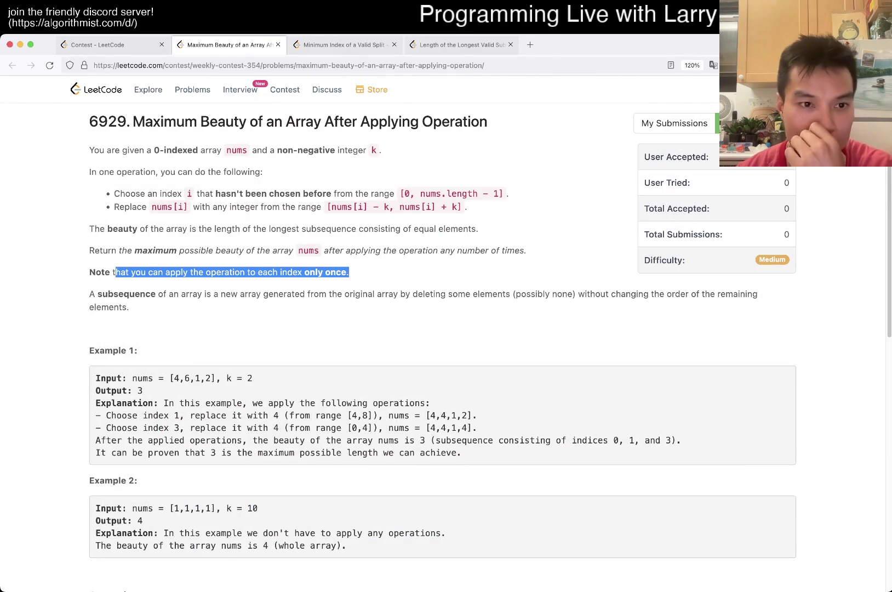
{"action": "scroll", "coordinate": [375, 259], "scroll_direction": "down", "scroll_amount": 5}
{"action": "scroll", "coordinate": [375, 259], "scroll_direction": "up", "scroll_amount": 5}
{"action": "left_click", "coordinate": [348, 272]}
{"action": "left_click_drag", "start_coordinate": [348, 273], "coordinate": [89, 272]}
{"action": "left_click", "coordinate": [89, 273]}
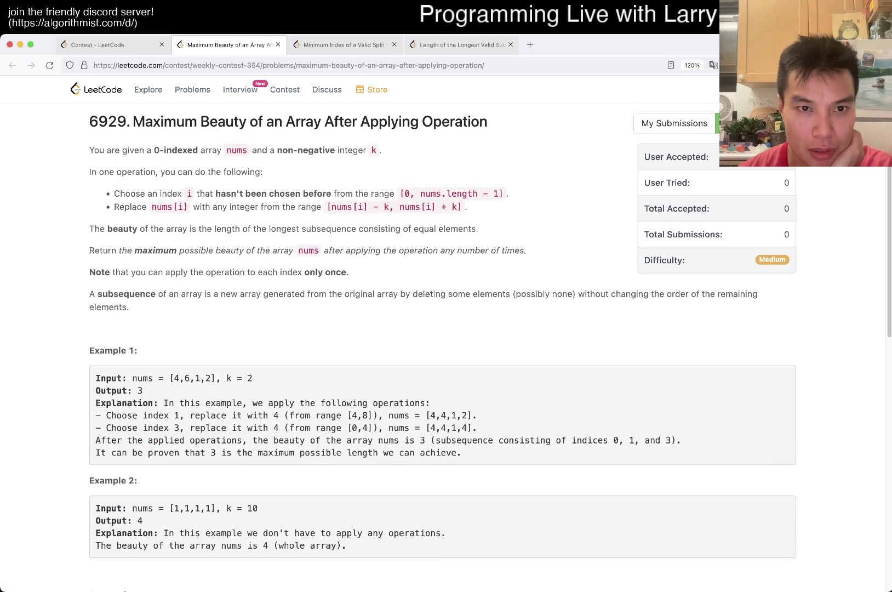
{"action": "left_click_drag", "start_coordinate": [316, 193], "coordinate": [210, 193]}
{"action": "left_click", "coordinate": [210, 193]}
{"action": "scroll", "coordinate": [447, 313], "scroll_direction": "down", "scroll_amount": 6}
{"action": "scroll", "coordinate": [446, 314], "scroll_direction": "up", "scroll_amount": 2}
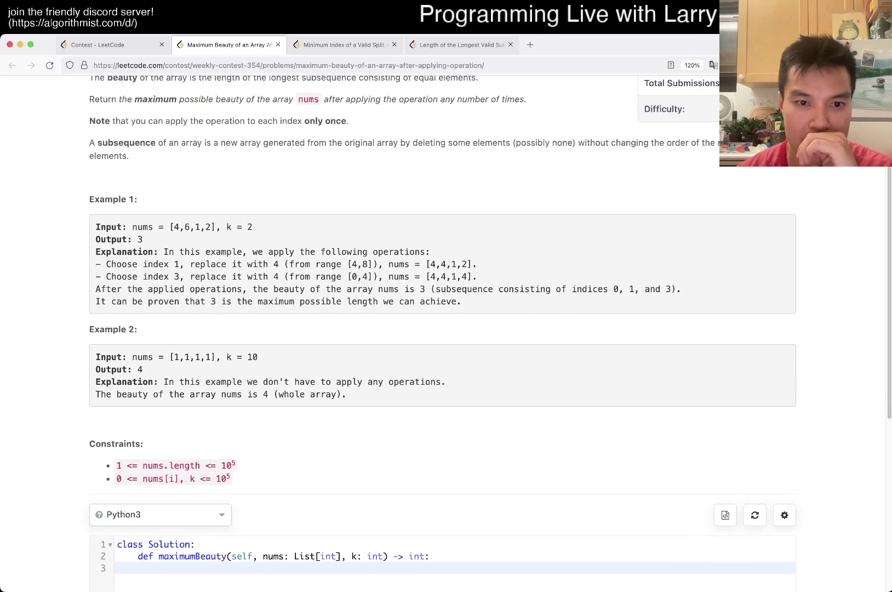
{"action": "scroll", "coordinate": [446, 314], "scroll_direction": "up", "scroll_amount": 5}
{"action": "scroll", "coordinate": [447, 313], "scroll_direction": "down", "scroll_amount": 8}
{"action": "scroll", "coordinate": [446, 313], "scroll_direction": "up", "scroll_amount": 5}
{"action": "scroll", "coordinate": [446, 314], "scroll_direction": "down", "scroll_amount": 5}
{"action": "scroll", "coordinate": [446, 314], "scroll_direction": "up", "scroll_amount": 1}
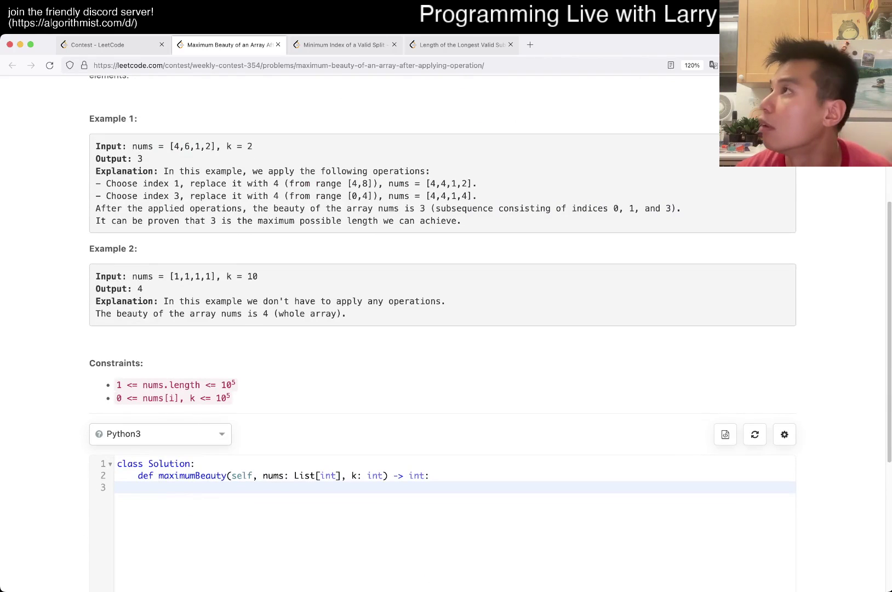
{"action": "scroll", "coordinate": [446, 314], "scroll_direction": "up", "scroll_amount": 3}
{"action": "scroll", "coordinate": [446, 314], "scroll_direction": "up", "scroll_amount": 5}
{"action": "scroll", "coordinate": [447, 313], "scroll_direction": "up", "scroll_amount": 3}
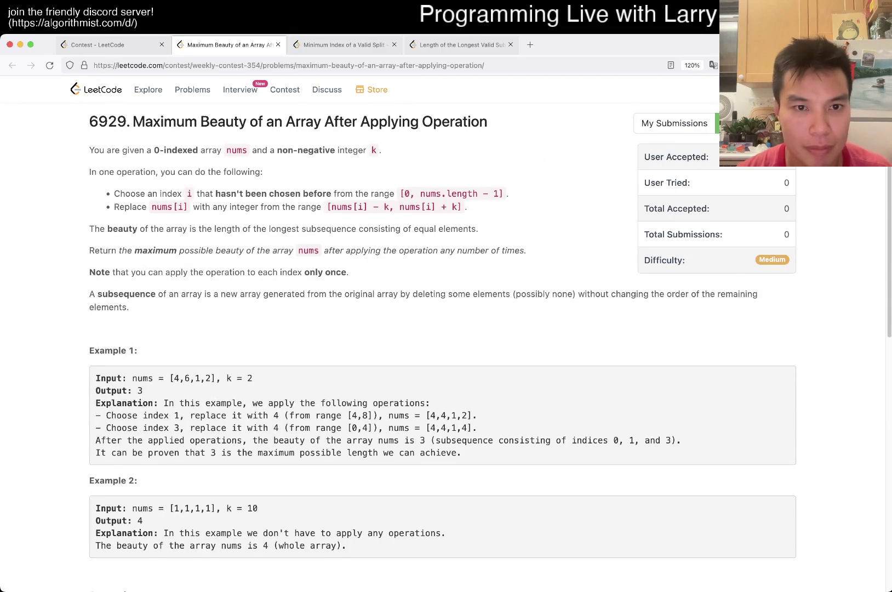
{"action": "double_click", "coordinate": [329, 229]}
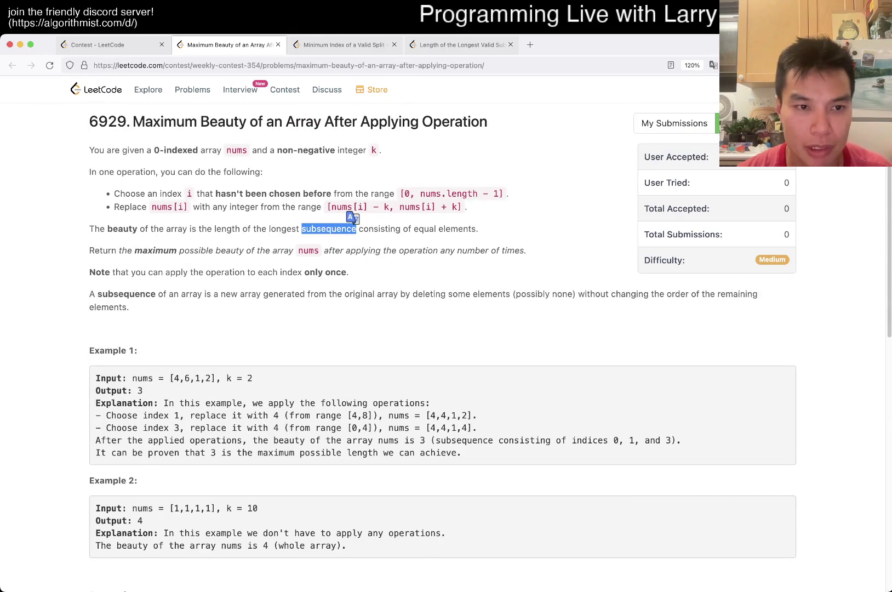
{"action": "left_click", "coordinate": [418, 279]}
{"action": "scroll", "coordinate": [418, 313], "scroll_direction": "down", "scroll_amount": 10}
{"action": "scroll", "coordinate": [418, 314], "scroll_direction": "up", "scroll_amount": 3}
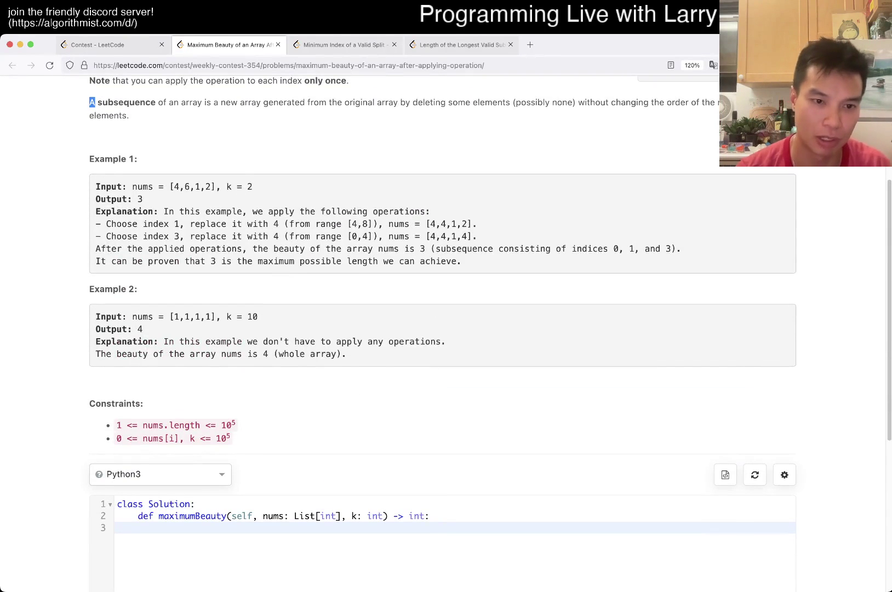
{"action": "scroll", "coordinate": [418, 313], "scroll_direction": "up", "scroll_amount": 3}
{"action": "scroll", "coordinate": [418, 313], "scroll_direction": "down", "scroll_amount": 8}
{"action": "scroll", "coordinate": [418, 313], "scroll_direction": "up", "scroll_amount": 3}
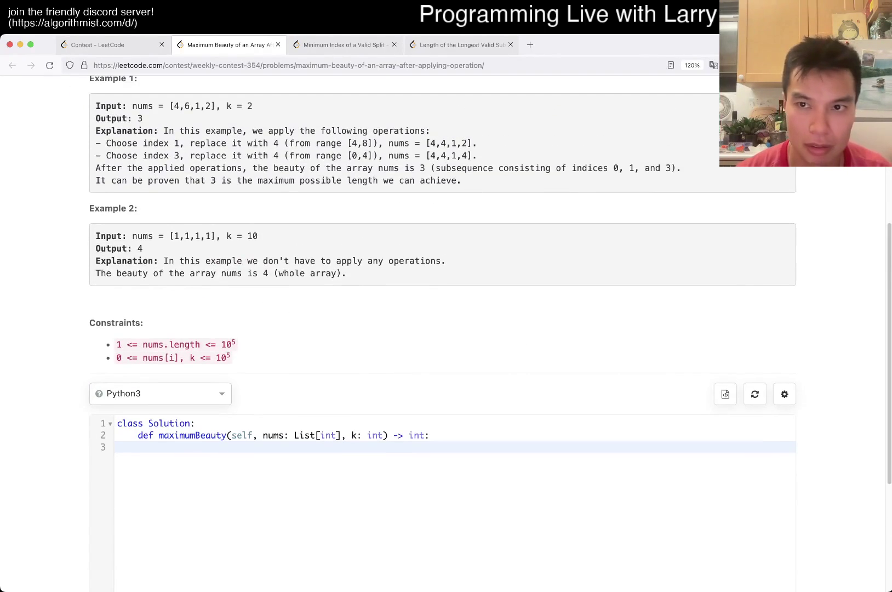
{"action": "scroll", "coordinate": [419, 313], "scroll_direction": "down", "scroll_amount": 1}
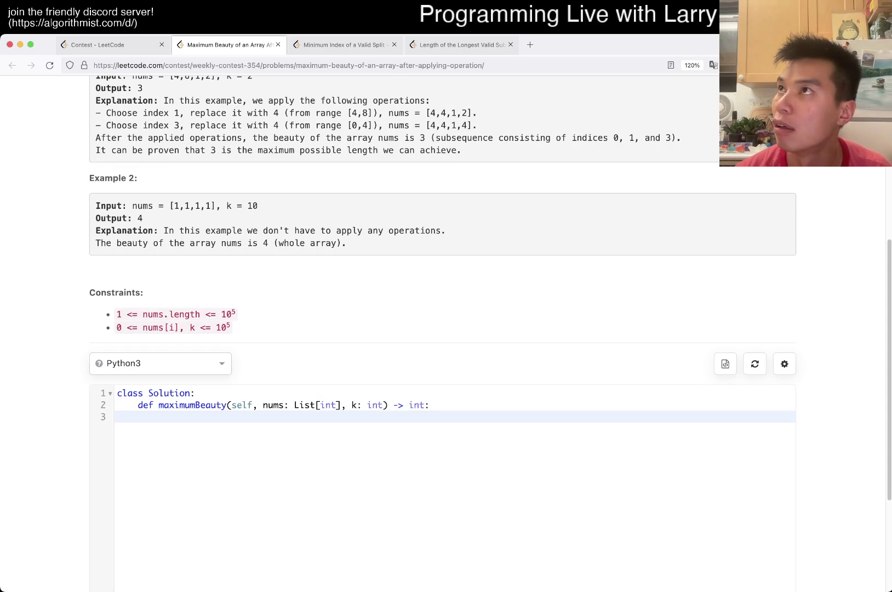
- Start the function body with a collections.Counter line, fixing its misspelling
{"action": "key", "text": "Up"}
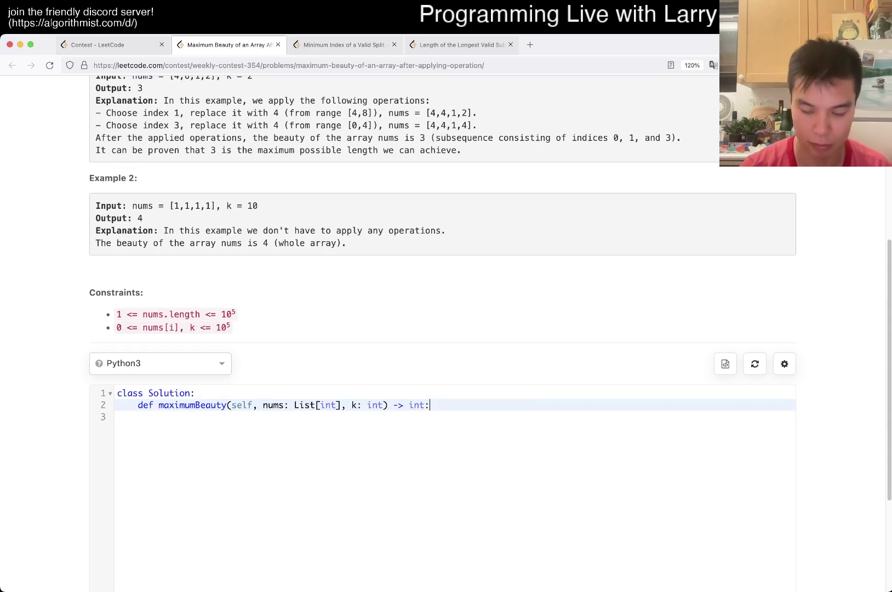
{"action": "key", "text": "Return"}
{"action": "type", "text": "c = d"}
{"action": "key", "text": "BackSpace"}
{"action": "type", "text": "co"}
{"action": "key", "text": "BackSpace"}
{"action": "key", "text": "BackSpace"}
{"action": "key", "text": "BackSpace"}
{"action": "type", "text": "= cole"}
{"action": "key", "text": "BackSpace"}
{"action": "type", "text": "lections.Counter()"}
{"action": "key", "text": "Return"}
{"action": "key", "text": "Return"}
{"action": "type", "text": "for x in d"}
- Write the loop over nums with its x - k update, then the return statement
{"action": "key", "text": "BackSpace"}
{"action": "key", "text": "BackSpace"}
{"action": "key", "text": "BackSpace"}
{"action": "type", "text": ":"}
{"action": "key", "text": "Return"}
{"action": "type", "text": "c[x] += 1"}
{"action": "key", "text": "Return"}
{"action": "type", "text": "[x - k] += 1"}
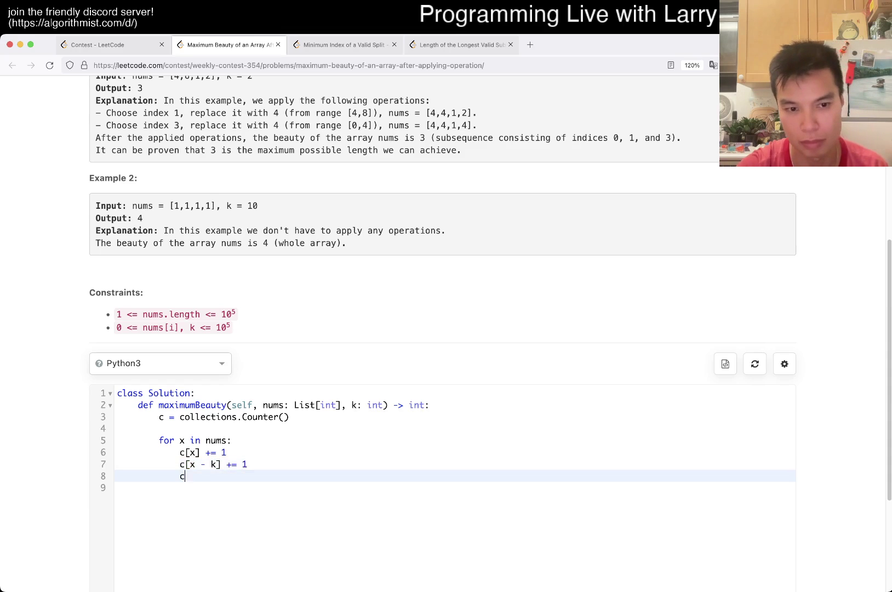
{"action": "key", "text": "Return"}
{"action": "type", "text": "c[x + k] += 1"}
{"action": "key", "text": "Return"}
{"action": "key", "text": "Return"}
{"action": "key", "text": "BackSpace"}
{"action": "type", "text": "return max(c.values()"}
{"action": "scroll", "coordinate": [446, 349], "scroll_direction": "down", "scroll_amount": 5}
- Enable the custom testcase, run the examples, and submit the Counter solution
{"action": "left_click", "coordinate": [93, 535]}
{"action": "left_click", "coordinate": [700, 537]}
{"action": "scroll", "coordinate": [447, 348], "scroll_direction": "down", "scroll_amount": 5}
{"action": "scroll", "coordinate": [447, 348], "scroll_direction": "up", "scroll_amount": 5}
{"action": "scroll", "coordinate": [447, 348], "scroll_direction": "down", "scroll_amount": 3}
{"action": "scroll", "coordinate": [446, 348], "scroll_direction": "up", "scroll_amount": 3}
{"action": "scroll", "coordinate": [446, 349], "scroll_direction": "up", "scroll_amount": 10}
{"action": "scroll", "coordinate": [447, 348], "scroll_direction": "down", "scroll_amount": 10}
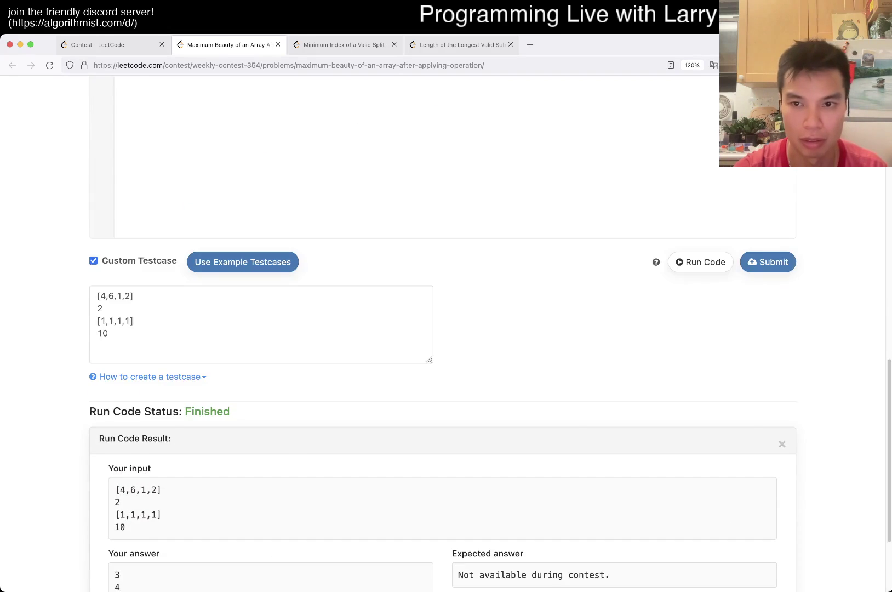
{"action": "left_click", "coordinate": [767, 261]}
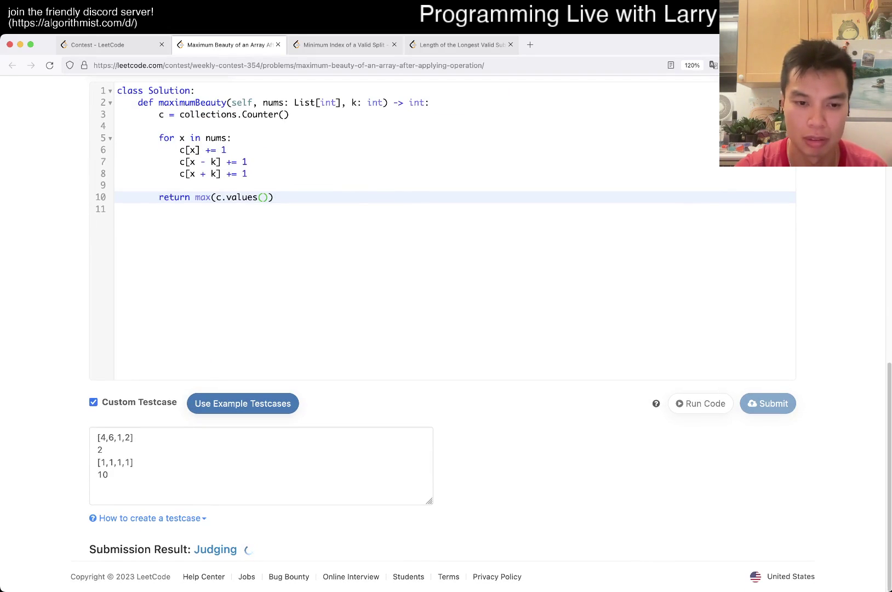
{"action": "scroll", "coordinate": [446, 348], "scroll_direction": "down", "scroll_amount": 5}
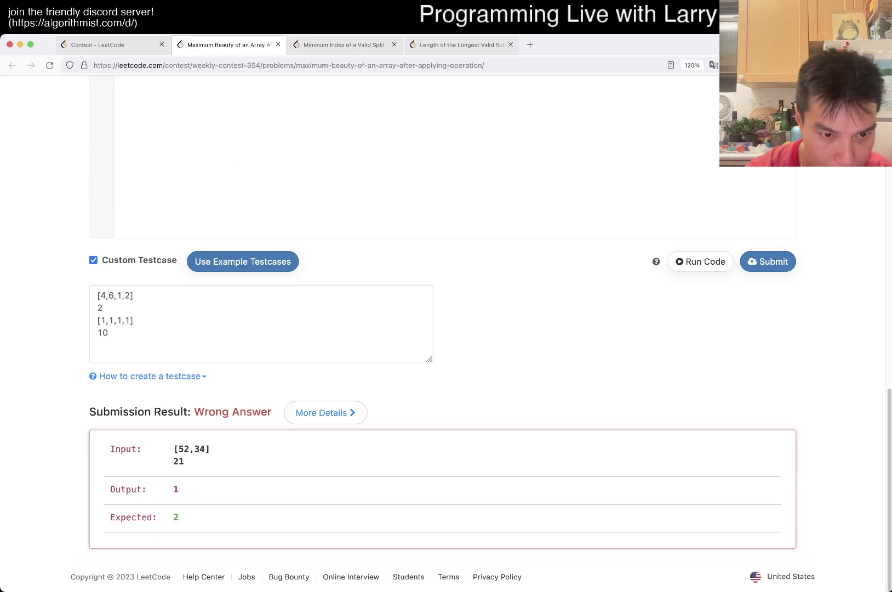
{"action": "scroll", "coordinate": [447, 314], "scroll_direction": "up", "scroll_amount": 15}
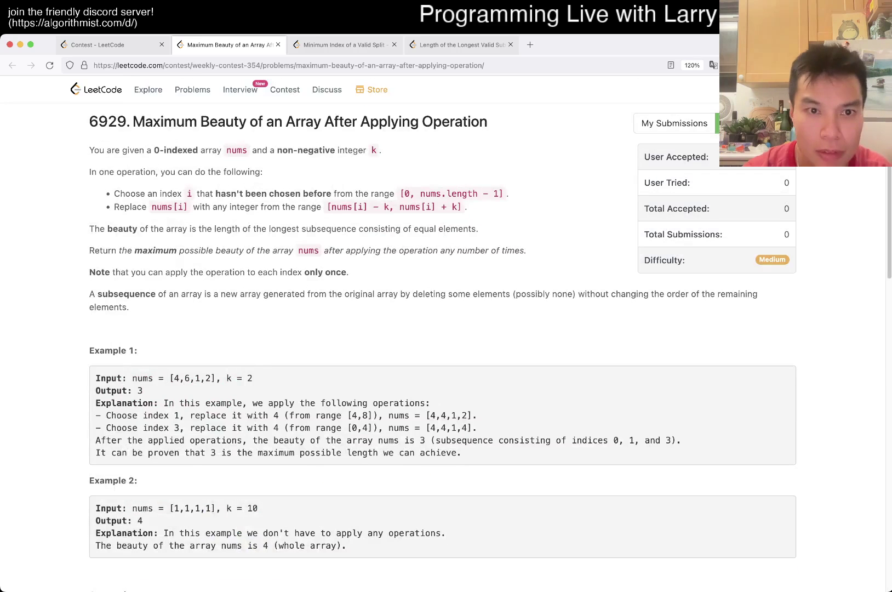
{"action": "scroll", "coordinate": [447, 314], "scroll_direction": "down", "scroll_amount": 15}
{"action": "scroll", "coordinate": [446, 313], "scroll_direction": "up", "scroll_amount": 10}
{"action": "scroll", "coordinate": [446, 314], "scroll_direction": "up", "scroll_amount": 10}
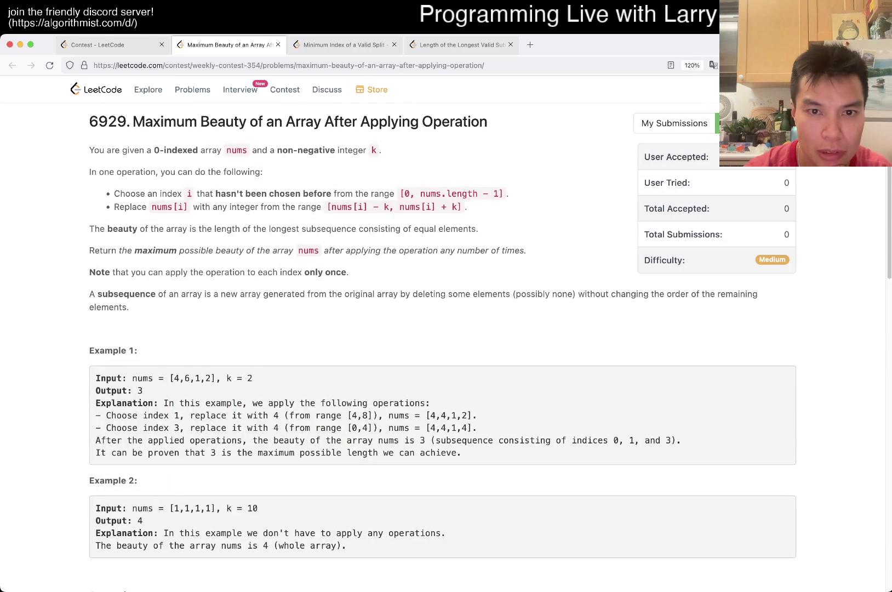
{"action": "scroll", "coordinate": [446, 314], "scroll_direction": "down", "scroll_amount": 10}
{"action": "scroll", "coordinate": [446, 314], "scroll_direction": "down", "scroll_amount": 10}
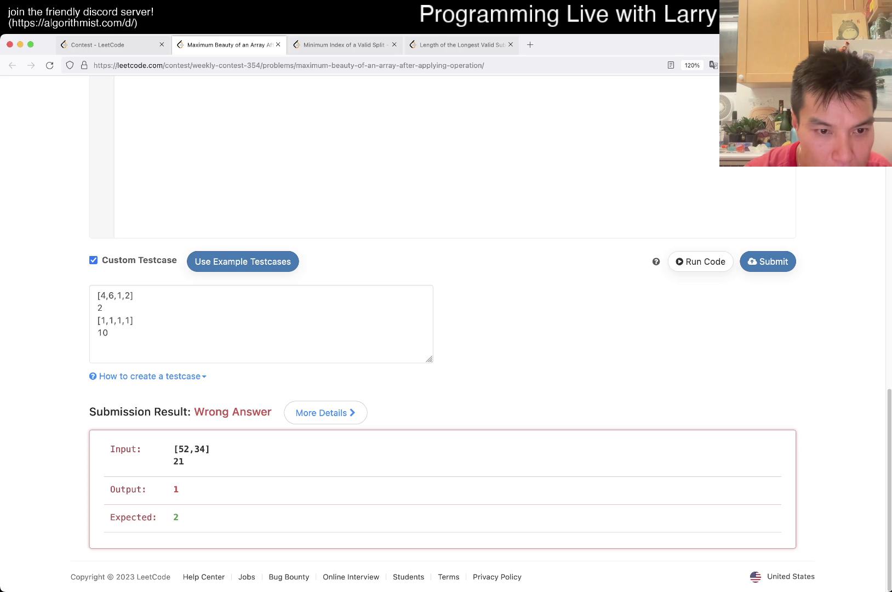
{"action": "scroll", "coordinate": [446, 313], "scroll_direction": "up", "scroll_amount": 15}
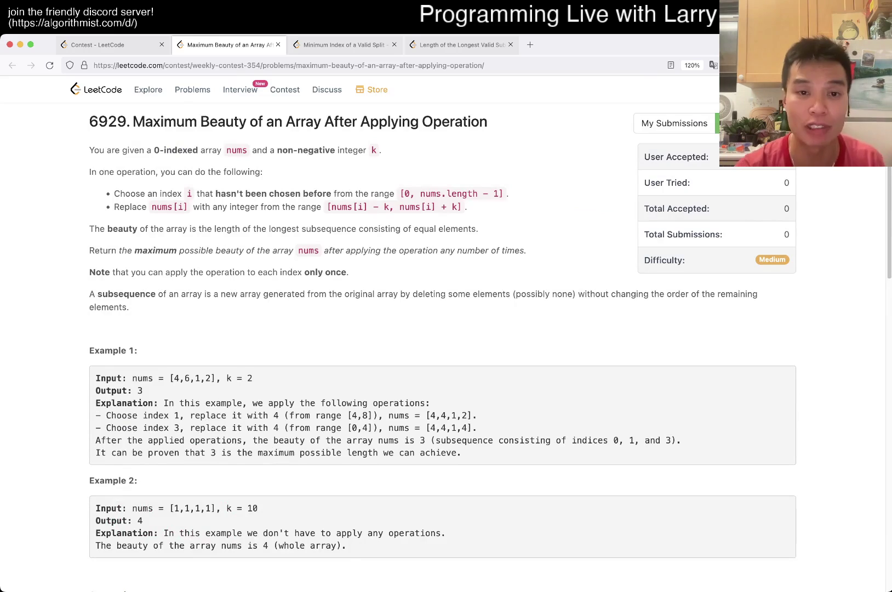
{"action": "left_click_drag", "start_coordinate": [326, 207], "coordinate": [466, 207]}
{"action": "double_click", "coordinate": [309, 207]}
{"action": "scroll", "coordinate": [331, 192], "scroll_direction": "down", "scroll_amount": 15}
{"action": "key", "text": "Up"}
{"action": "key", "text": "Up"}
{"action": "key", "text": "Up"}
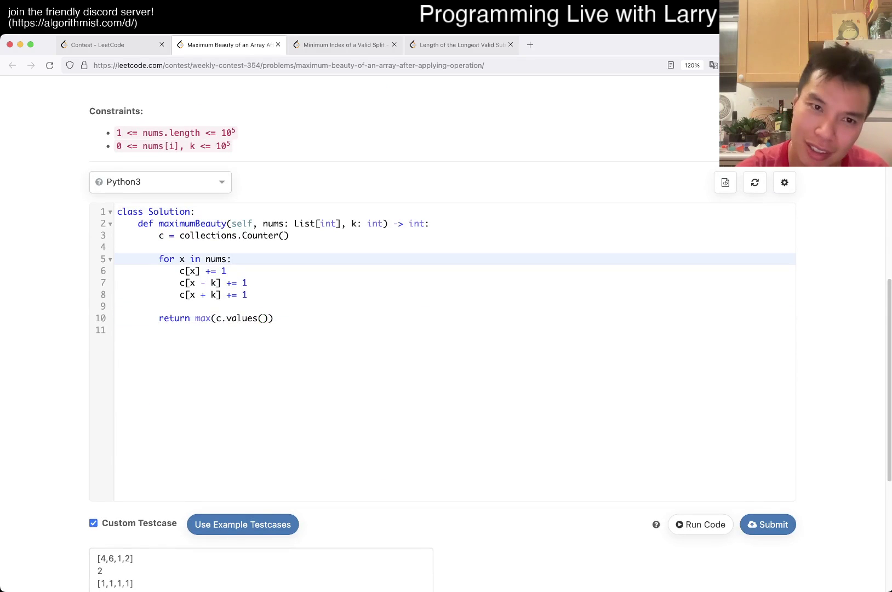
{"action": "scroll", "coordinate": [331, 278], "scroll_direction": "up", "scroll_amount": 15}
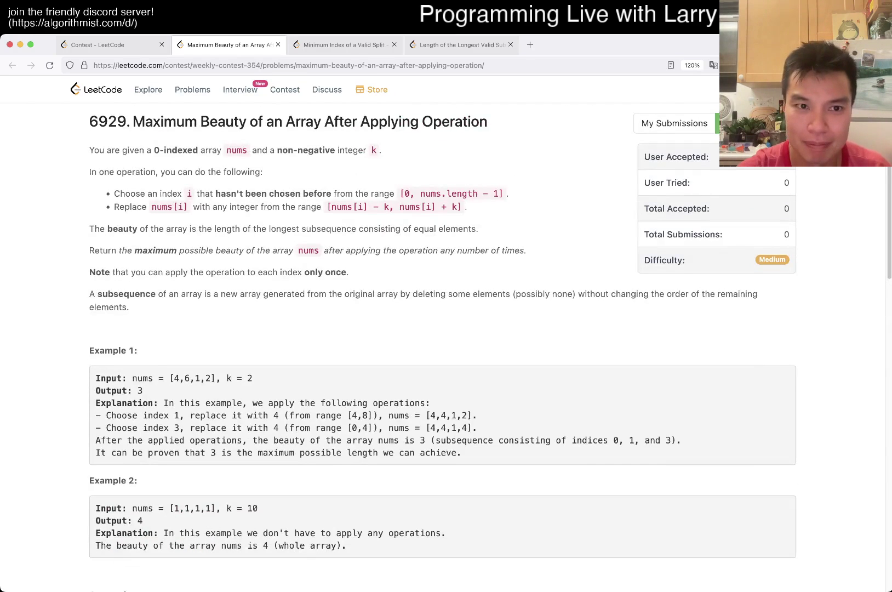
{"action": "scroll", "coordinate": [331, 279], "scroll_direction": "down", "scroll_amount": 12}
{"action": "left_click_drag", "start_coordinate": [187, 256], "coordinate": [231, 256]}
{"action": "left_click", "coordinate": [279, 257]}
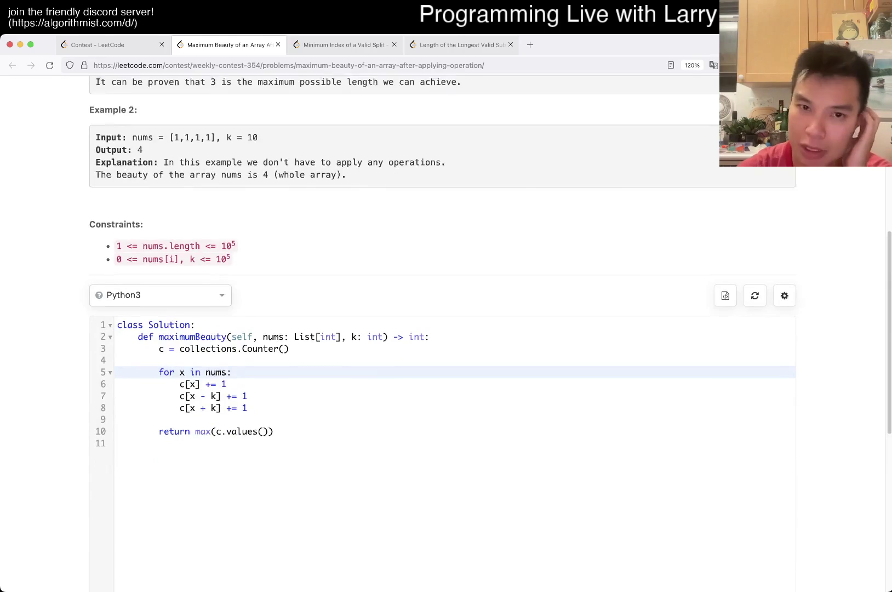
{"action": "scroll", "coordinate": [331, 279], "scroll_direction": "up", "scroll_amount": 12}
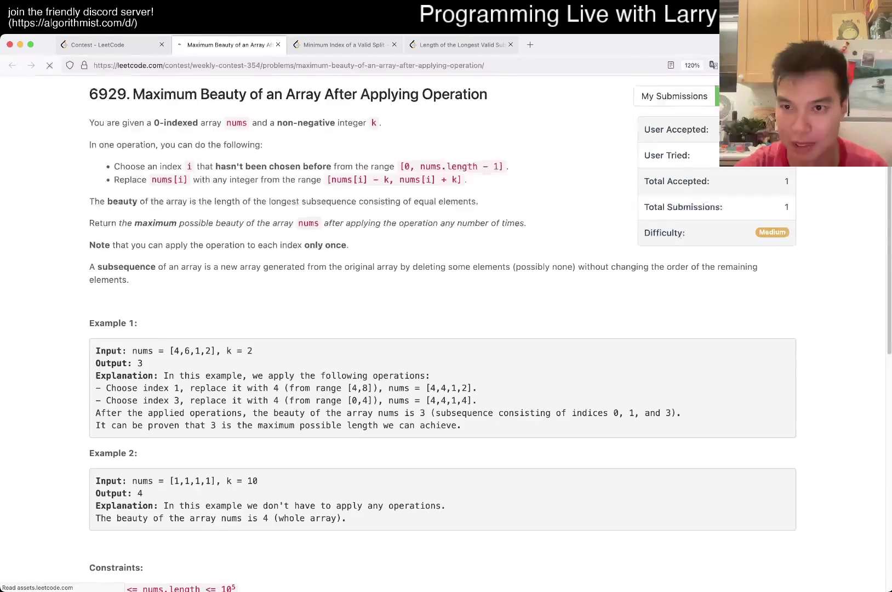
{"action": "scroll", "coordinate": [331, 279], "scroll_direction": "down", "scroll_amount": 10}
{"action": "scroll", "coordinate": [331, 279], "scroll_direction": "down", "scroll_amount": 3}
{"action": "scroll", "coordinate": [331, 278], "scroll_direction": "up", "scroll_amount": 6}
{"action": "scroll", "coordinate": [331, 278], "scroll_direction": "up", "scroll_amount": 5}
{"action": "scroll", "coordinate": [331, 279], "scroll_direction": "down", "scroll_amount": 5}
{"action": "scroll", "coordinate": [331, 278], "scroll_direction": "down", "scroll_amount": 5}
{"action": "scroll", "coordinate": [330, 279], "scroll_direction": "up", "scroll_amount": 2}
{"action": "scroll", "coordinate": [330, 279], "scroll_direction": "up", "scroll_amount": 10}
{"action": "scroll", "coordinate": [330, 278], "scroll_direction": "down", "scroll_amount": 8}
{"action": "scroll", "coordinate": [331, 278], "scroll_direction": "up", "scroll_amount": 5}
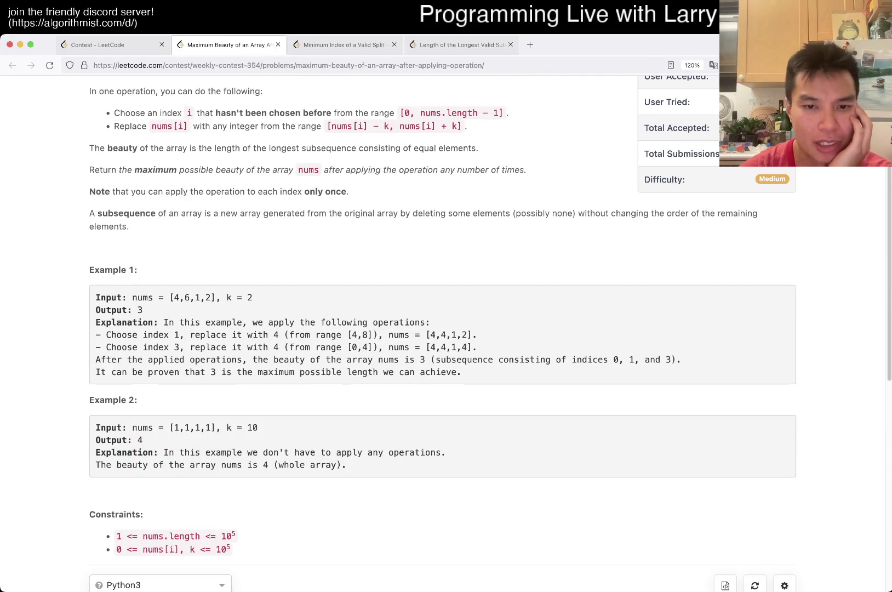
{"action": "left_click_drag", "start_coordinate": [429, 347], "coordinate": [457, 347]}
{"action": "left_click_drag", "start_coordinate": [178, 297], "coordinate": [206, 298]}
{"action": "left_click", "coordinate": [279, 251]}
{"action": "left_click_drag", "start_coordinate": [169, 427], "coordinate": [144, 439]}
{"action": "left_click", "coordinate": [237, 413]}
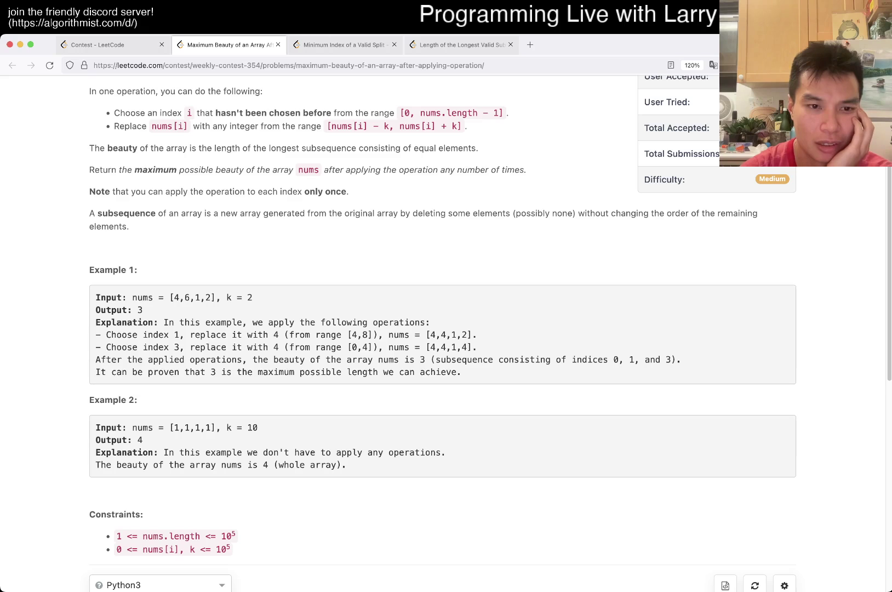
{"action": "scroll", "coordinate": [331, 279], "scroll_direction": "up", "scroll_amount": 1}
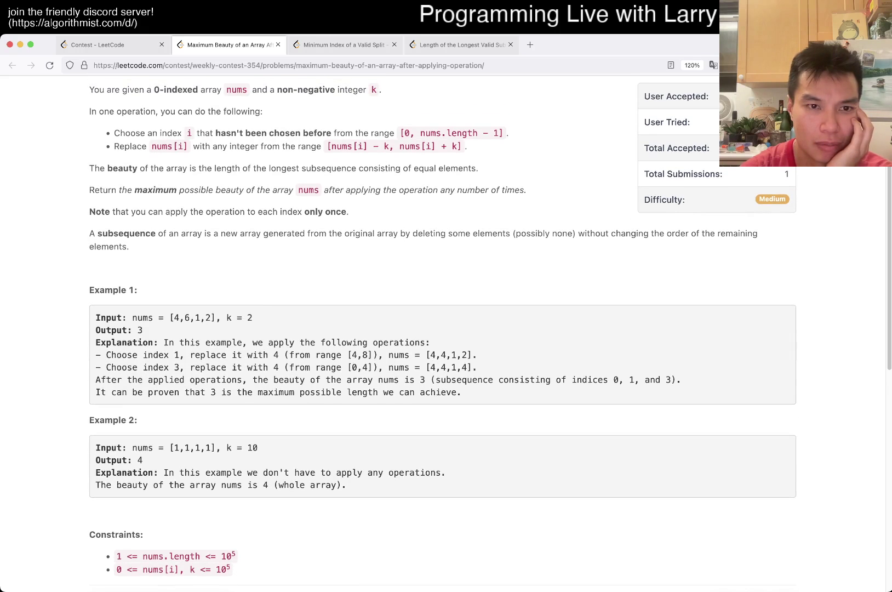
{"action": "scroll", "coordinate": [331, 279], "scroll_direction": "down", "scroll_amount": 8}
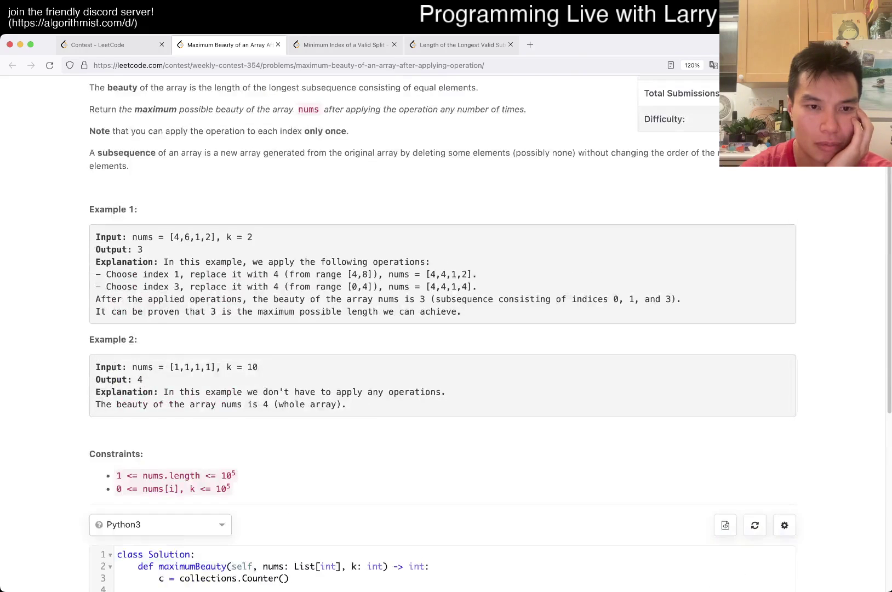
{"action": "scroll", "coordinate": [446, 314], "scroll_direction": "down", "scroll_amount": 6}
{"action": "scroll", "coordinate": [446, 313], "scroll_direction": "up", "scroll_amount": 3}
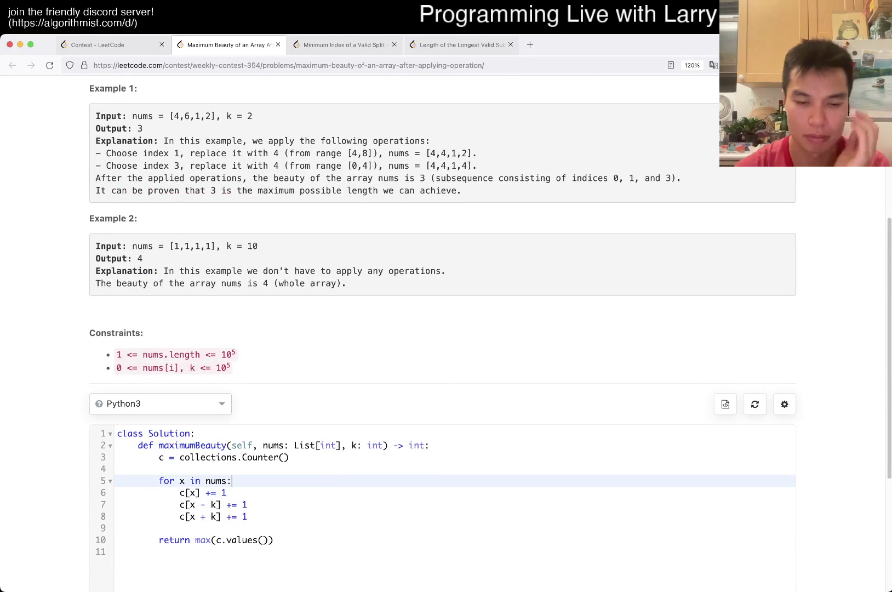
- Delete the old Counter update and return lines with dG
{"action": "key", "text": "Down"}
{"action": "key", "text": "Down"}
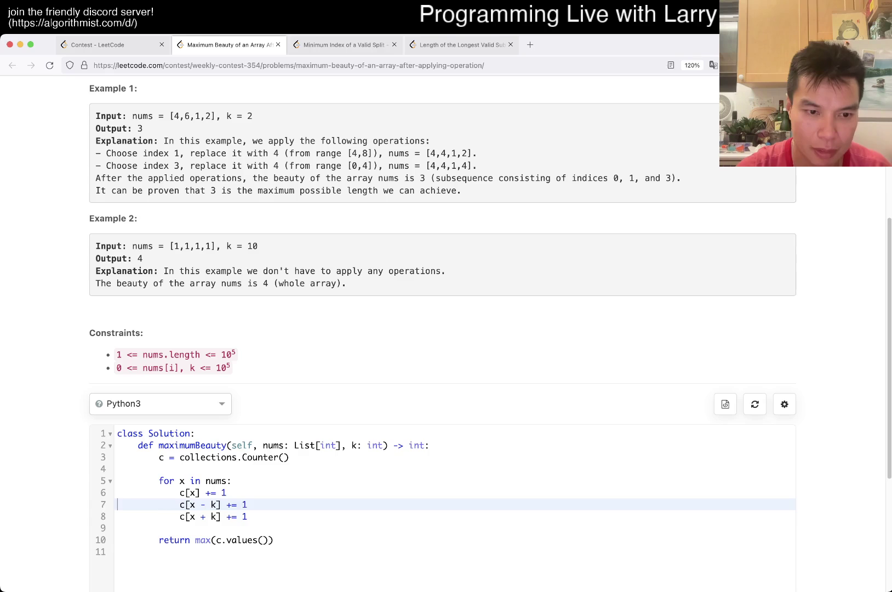
{"action": "key", "text": "d"}
{"action": "key", "text": "G"}
{"action": "key", "text": "o"}
{"action": "key", "text": "Return"}
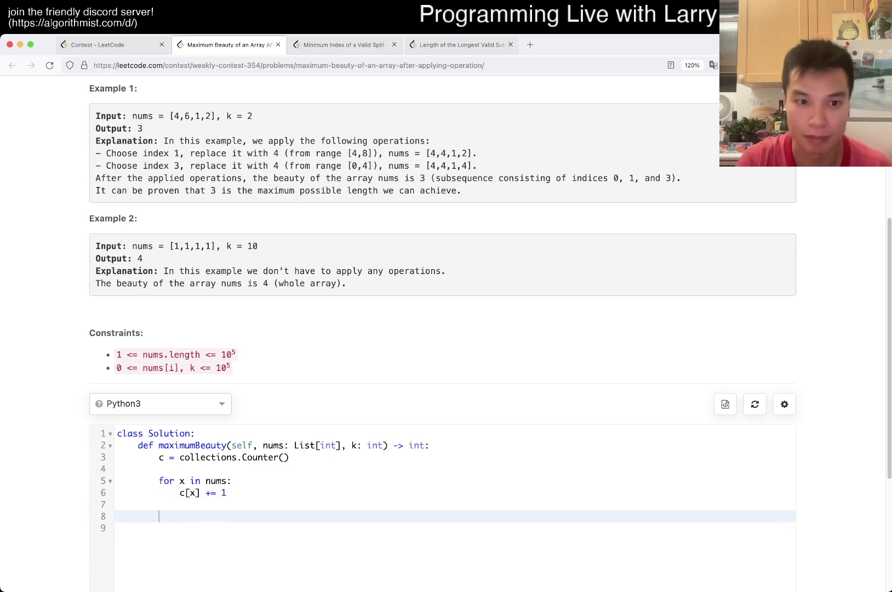
- Replace the Counter setup line with mx = max(nums) and the p array line
{"action": "key", "text": "Up"}
{"action": "key", "text": "Up"}
{"action": "key", "text": "Up"}
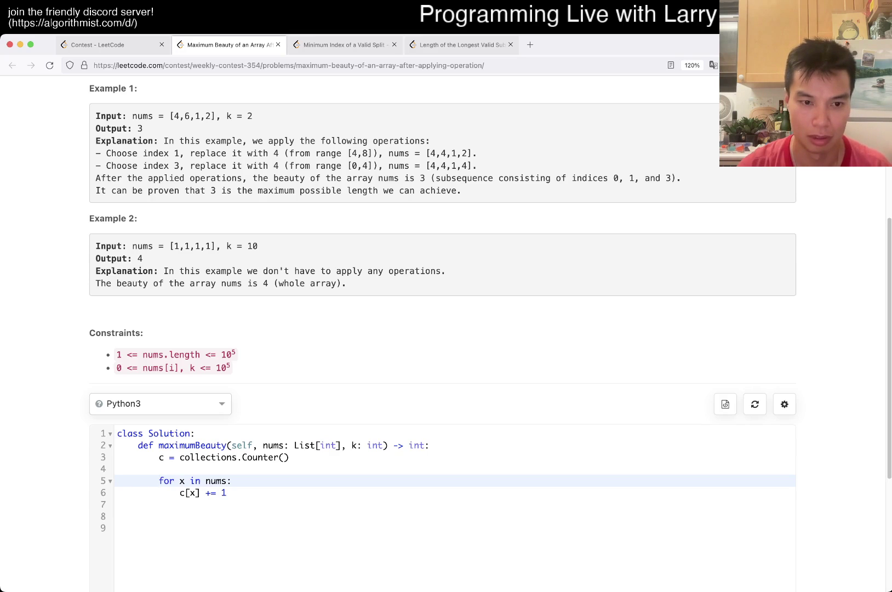
{"action": "key", "text": "Down"}
{"action": "key", "text": "Up"}
{"action": "key", "text": "Up"}
{"action": "key", "text": "Up"}
{"action": "key", "text": "shift+End"}
{"action": "key", "text": "BackSpace"}
{"action": "type", "text": "m"}
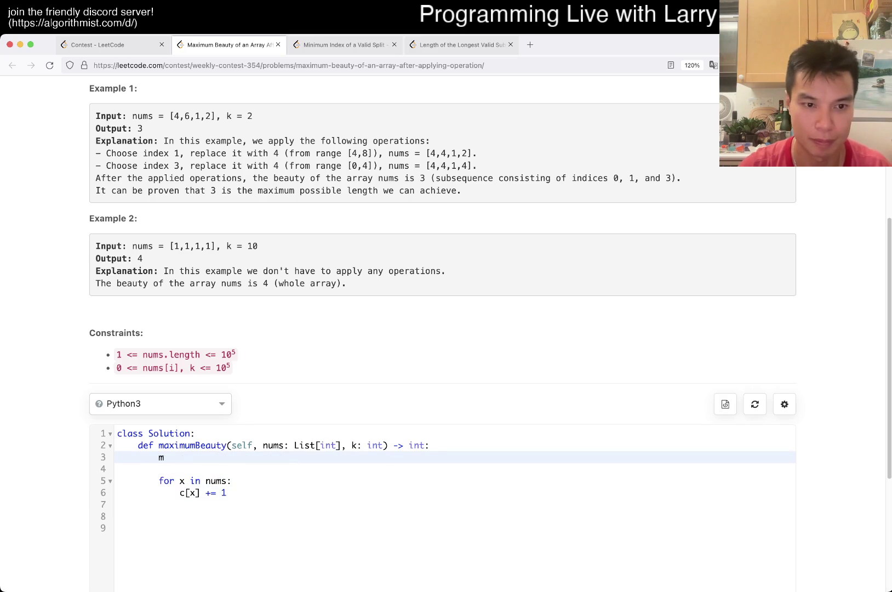
{"action": "type", "text": "x = max(nums)"}
{"action": "key", "text": "Down"}
{"action": "key", "text": "Down"}
{"action": "key", "text": "Up"}
{"action": "key", "text": "Up"}
{"action": "key", "text": "Return"}
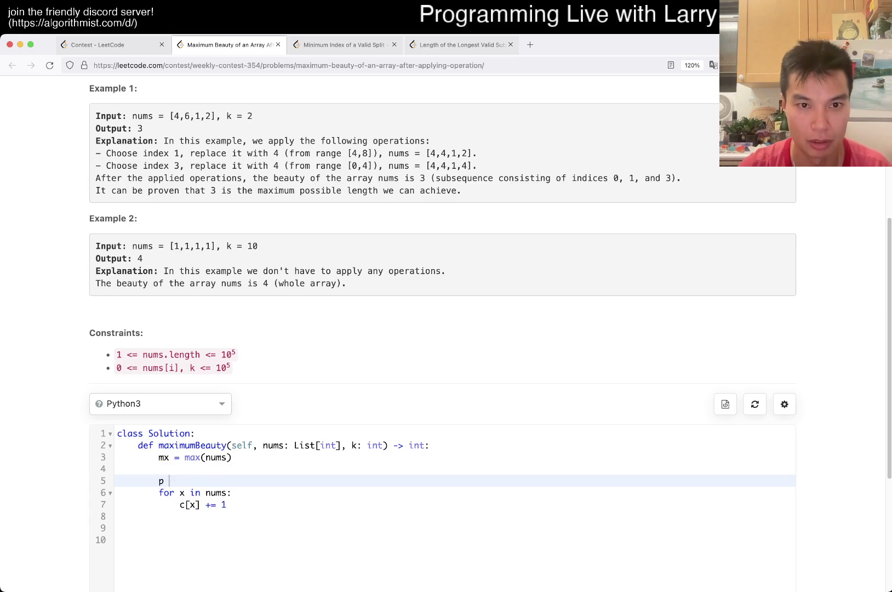
{"action": "scroll", "coordinate": [446, 279], "scroll_direction": "up", "scroll_amount": 10}
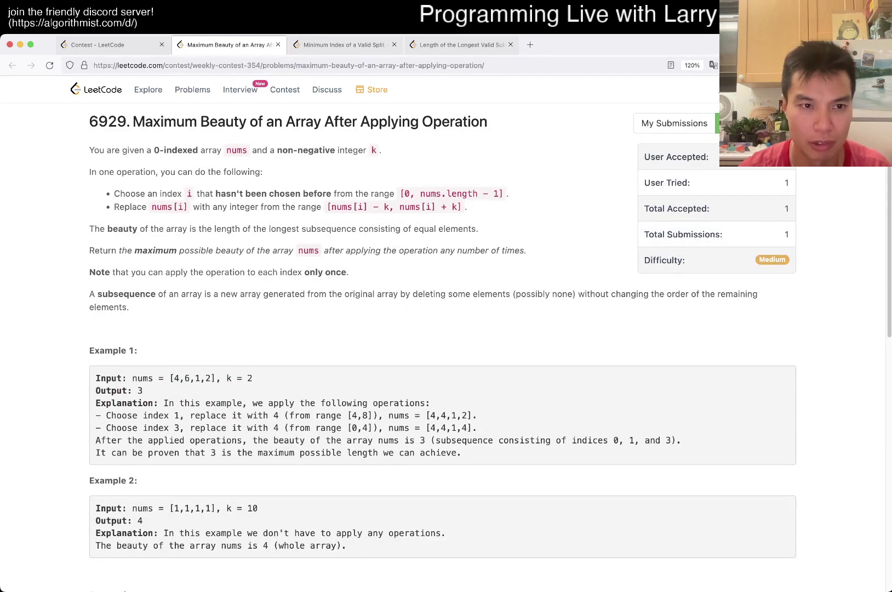
{"action": "scroll", "coordinate": [446, 279], "scroll_direction": "down", "scroll_amount": 1}
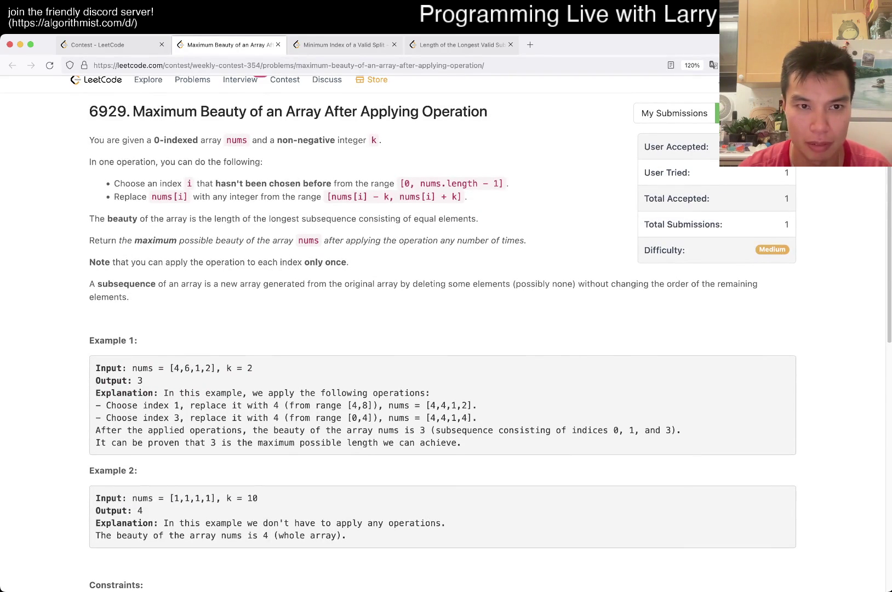
{"action": "scroll", "coordinate": [446, 278], "scroll_direction": "down", "scroll_amount": 10}
{"action": "scroll", "coordinate": [446, 278], "scroll_direction": "up", "scroll_amount": 3}
{"action": "type", "text": "p ="}
{"action": "scroll", "coordinate": [446, 278], "scroll_direction": "down", "scroll_amount": 1}
{"action": "type", "text": "[0] * (mx + k"}
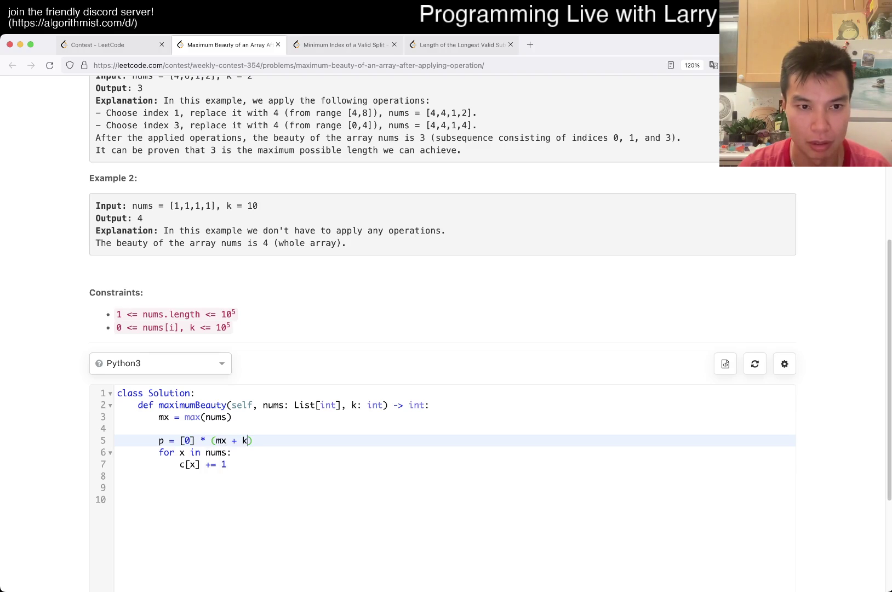
- Delete the old count update from the loop body
{"action": "key", "text": "Down"}
{"action": "key", "text": "Down"}
{"action": "key", "text": "shift+End"}
{"action": "key", "text": "BackSpace"}
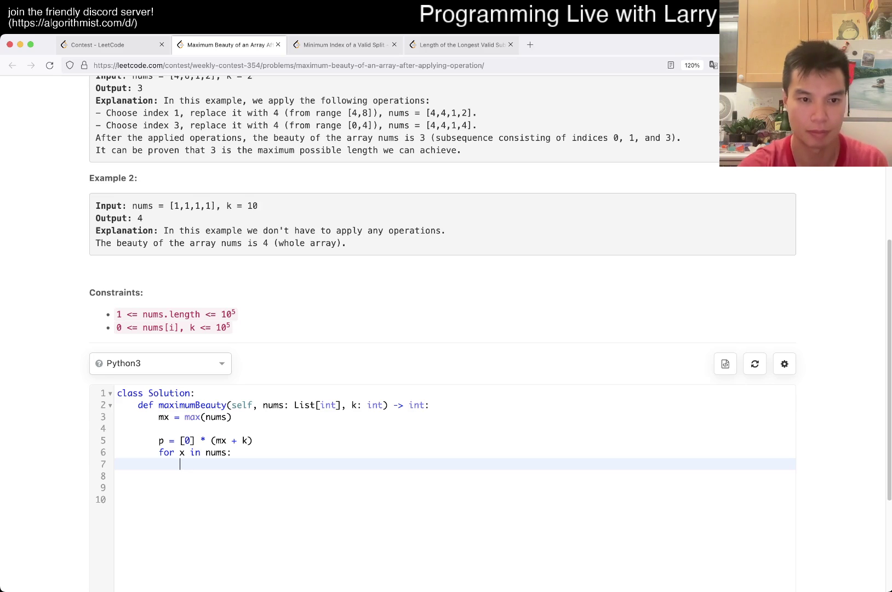
{"action": "key", "text": "Up"}
{"action": "key", "text": "Up"}
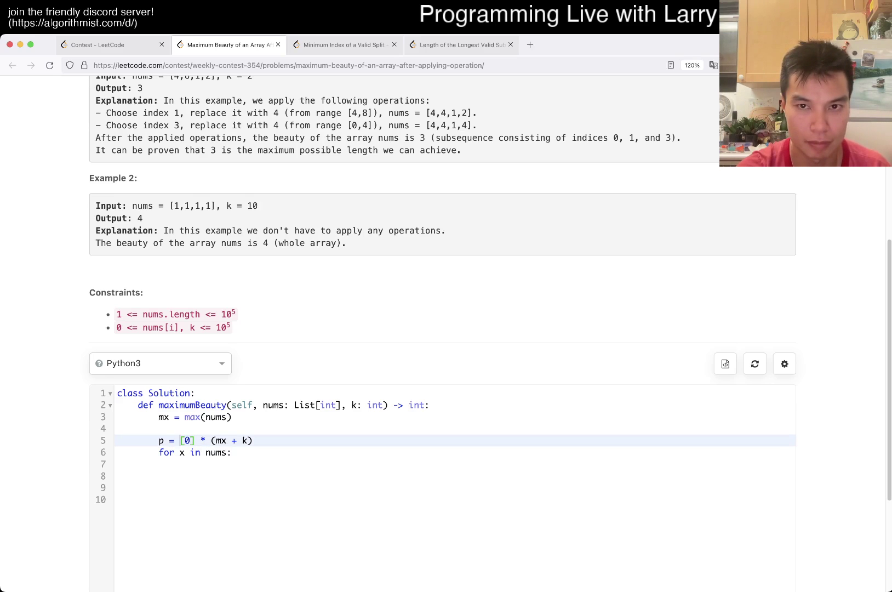
{"action": "key", "text": "Down"}
{"action": "key", "text": "Up"}
{"action": "key", "text": "Down"}
{"action": "key", "text": "Down"}
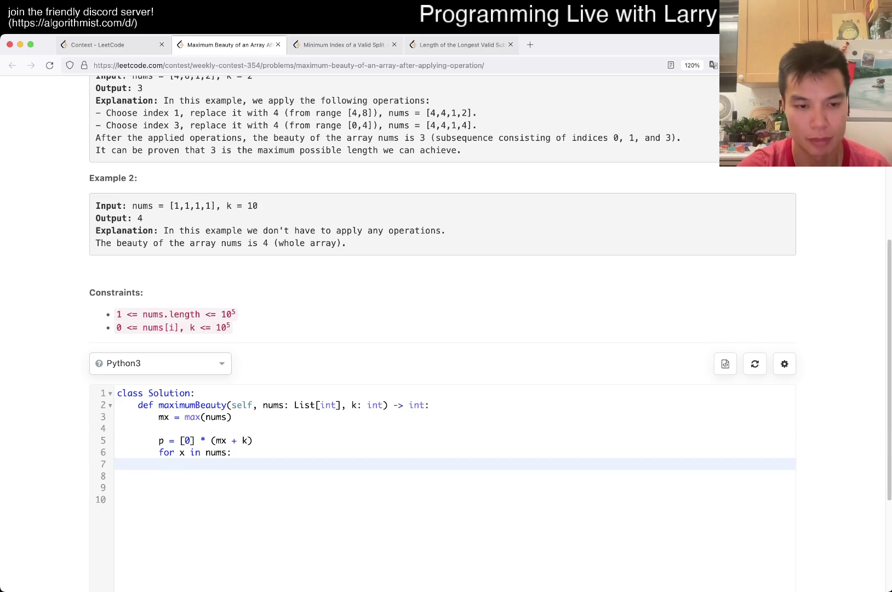
{"action": "type", "text": "p[x - k"}
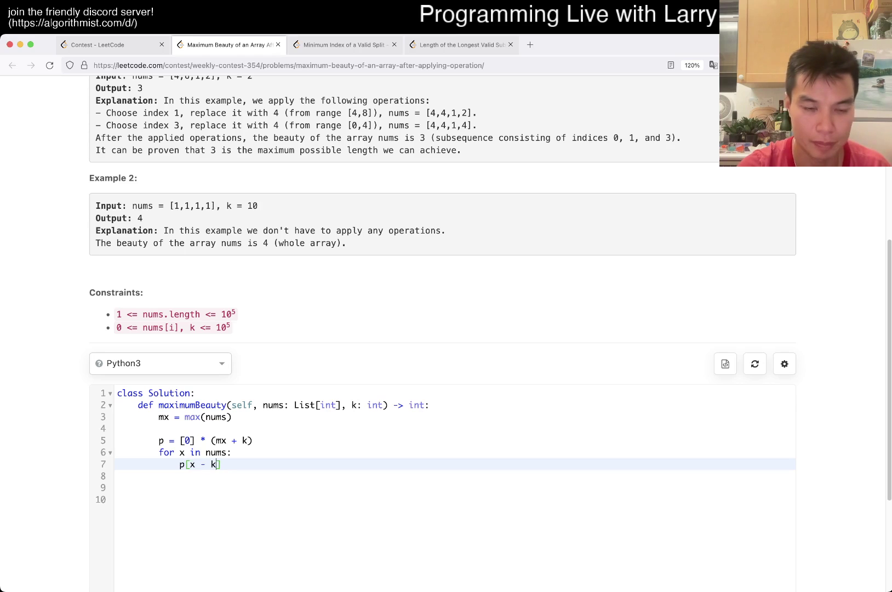
- Write the +1 update at max(x - k, 0) and the matching -1 decrement
{"action": "key", "text": "Left"}
{"action": "key", "text": "Left"}
{"action": "key", "text": "Left"}
{"action": "type", "text": "max("}
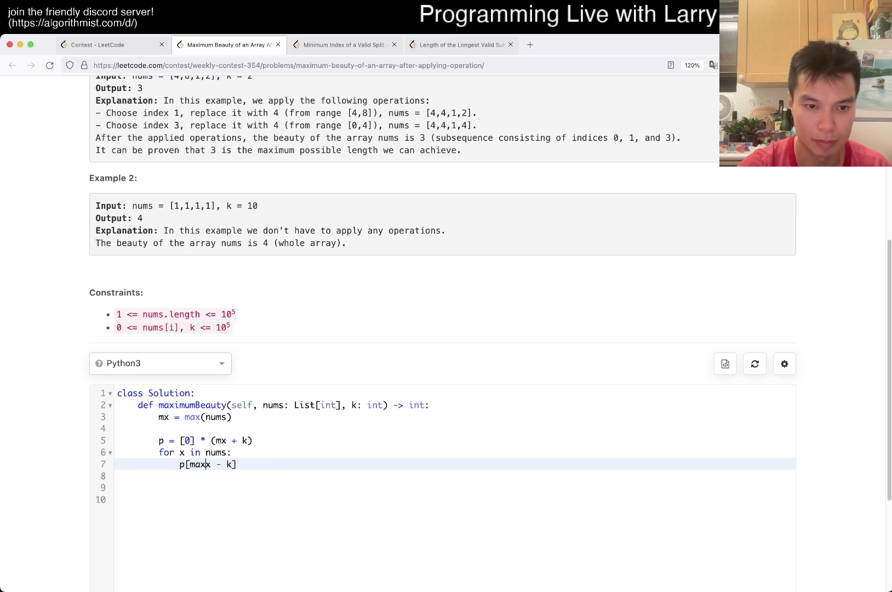
{"action": "key", "text": "End"}
{"action": "key", "text": "Left"}
{"action": "type", "text": ", 0)"}
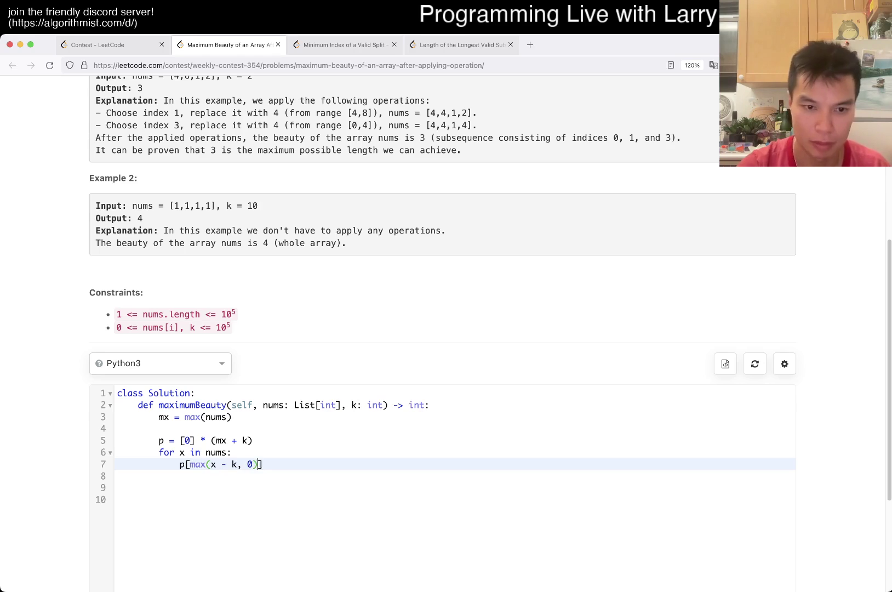
{"action": "key", "text": "End"}
{"action": "type", "text": "+= 1"}
{"action": "key", "text": "Return"}
{"action": "type", "text": "p"}
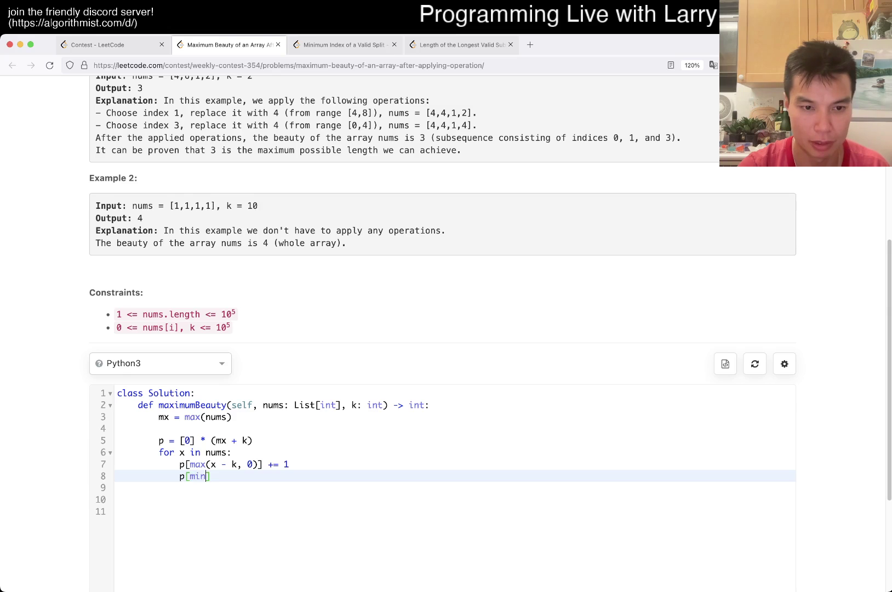
{"action": "key", "text": "BackSpace"}
{"action": "key", "text": "BackSpace"}
{"action": "key", "text": "BackSpace"}
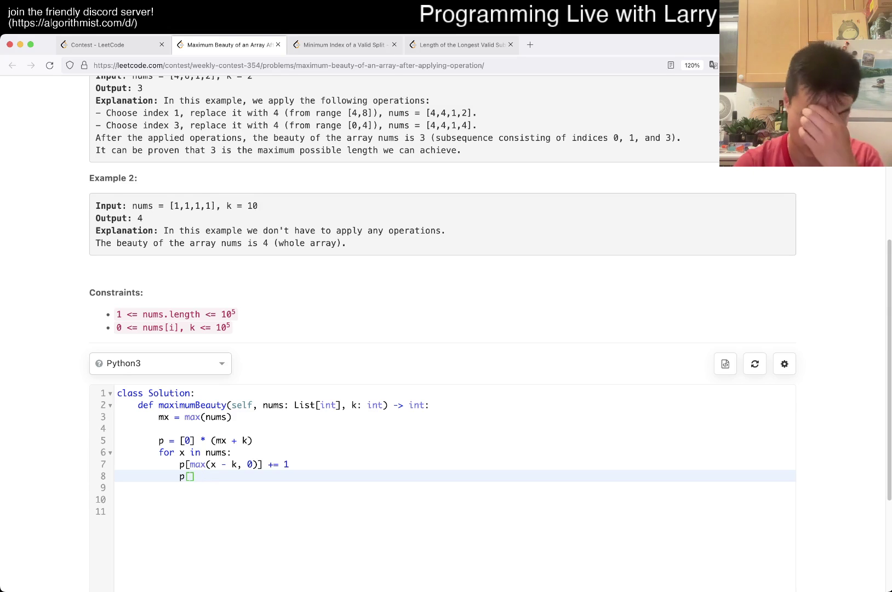
{"action": "type", "text": "x + k"}
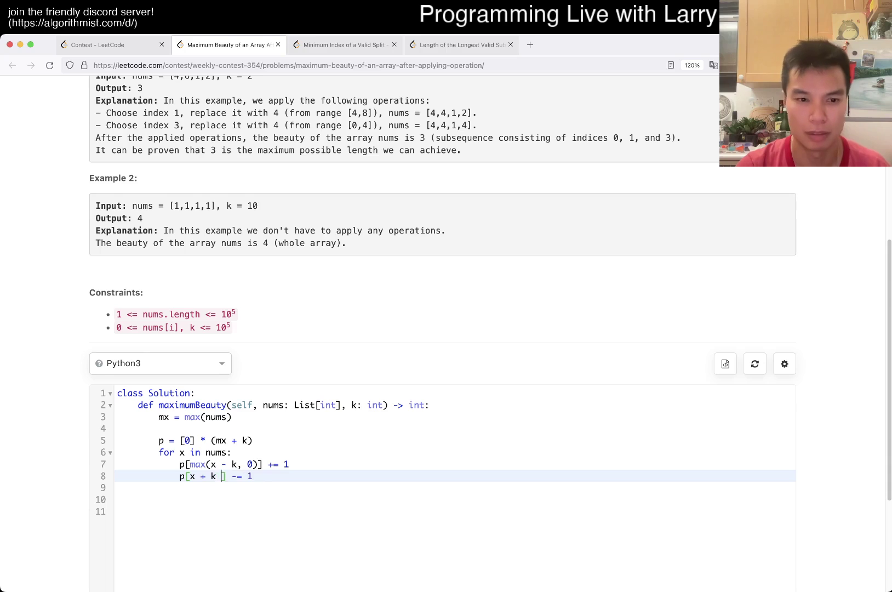
{"action": "type", "text": " + ] -= 1"}
{"action": "key", "text": "End"}
{"action": "key", "text": "Return"}
{"action": "key", "text": "Return"}
{"action": "type", "text": "or i in range(N"}
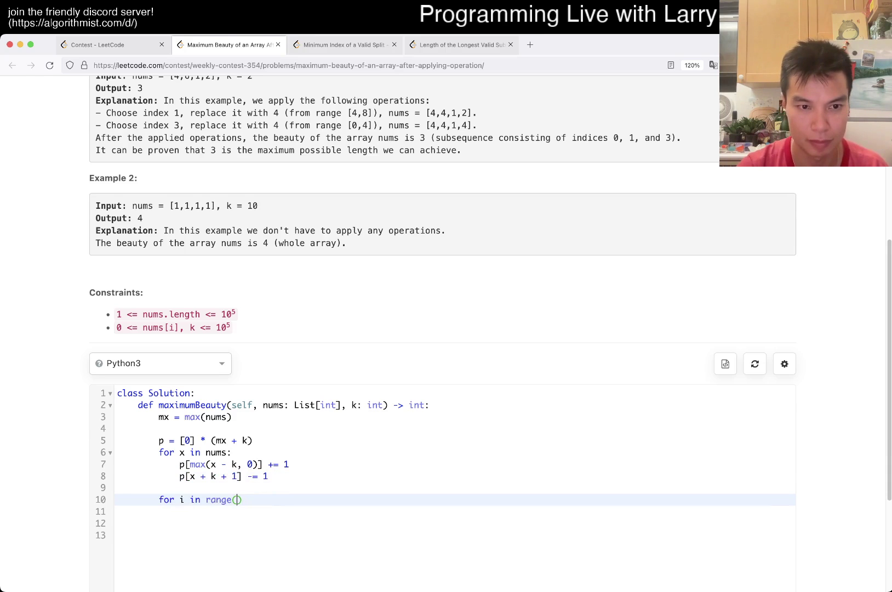
- Extend the loop range by one and size the array to mx + k + 1
{"action": "key", "text": "Page_Up"}
{"action": "key", "text": "Down"}
{"action": "key", "text": "Down"}
{"action": "key", "text": "Page_Down"}
{"action": "key", "text": "Up"}
{"action": "key", "text": "Up"}
{"action": "key", "text": "Up"}
{"action": "key", "text": "End"}
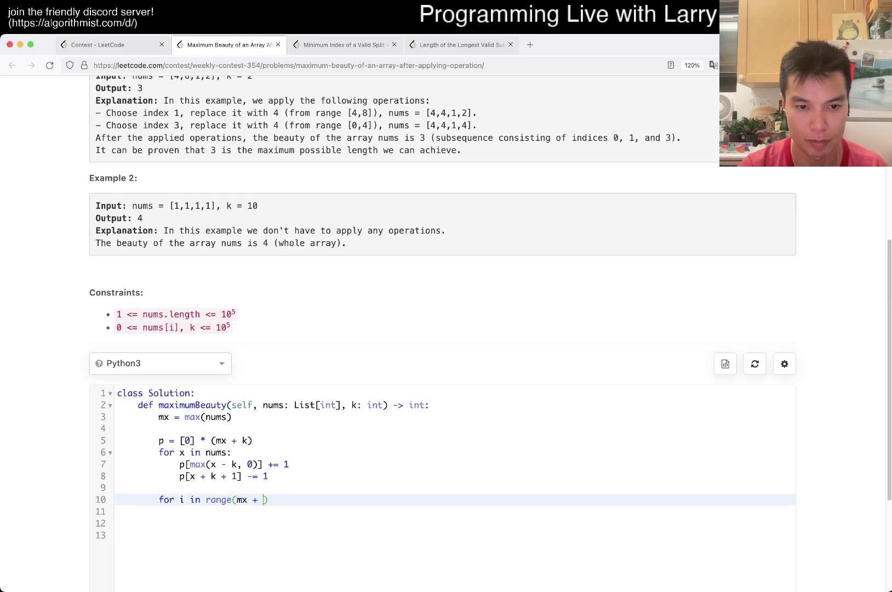
{"action": "type", "text": ":"}
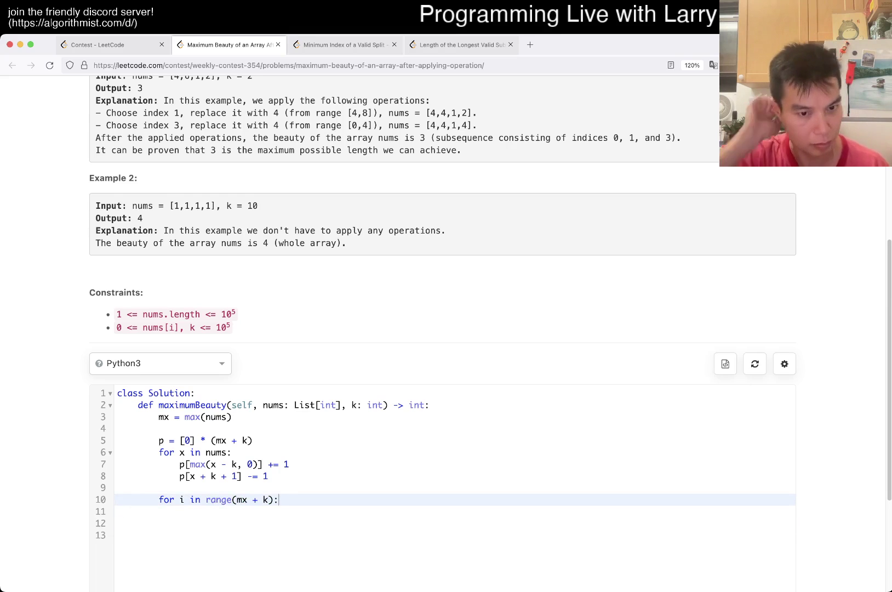
{"action": "type", "text": " + 1"}
{"action": "key", "text": "Up"}
{"action": "key", "text": "Up"}
{"action": "key", "text": "Up"}
{"action": "key", "text": "End"}
{"action": "key", "text": "Left"}
{"action": "type", "text": "+ 1"}
{"action": "key", "text": "ctrl+End"}
{"action": "key", "text": "BackSpace"}
{"action": "key", "text": "BackSpace"}
- Start the range at 1, write the prefix-sum line, and begin the max return
{"action": "key", "text": "Up"}
{"action": "key", "text": "Down"}
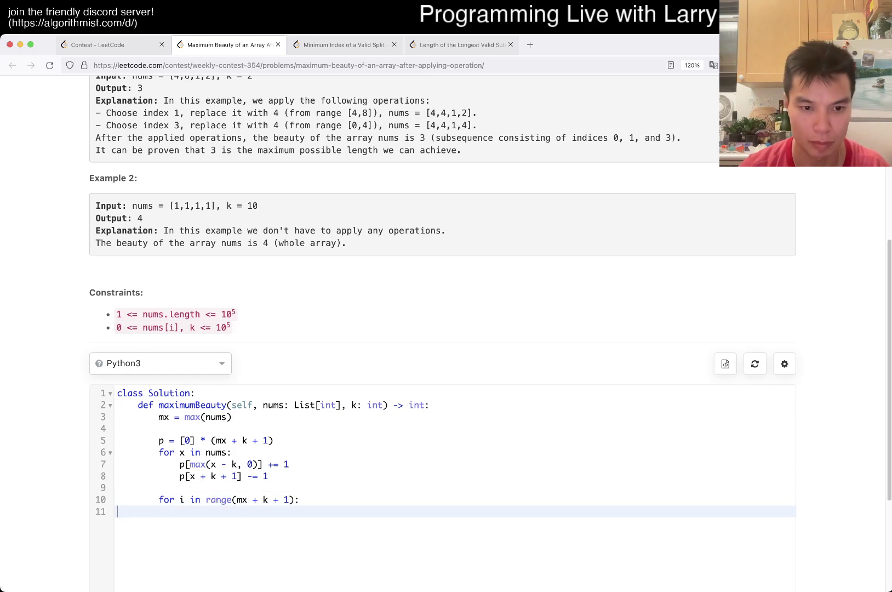
{"action": "key", "text": "Up"}
{"action": "key", "text": "End"}
{"action": "key", "text": "Left"}
{"action": "key", "text": "Left"}
{"action": "type", "text": "1,"}
{"action": "key", "text": "Down"}
{"action": "type", "text": "p[i"}
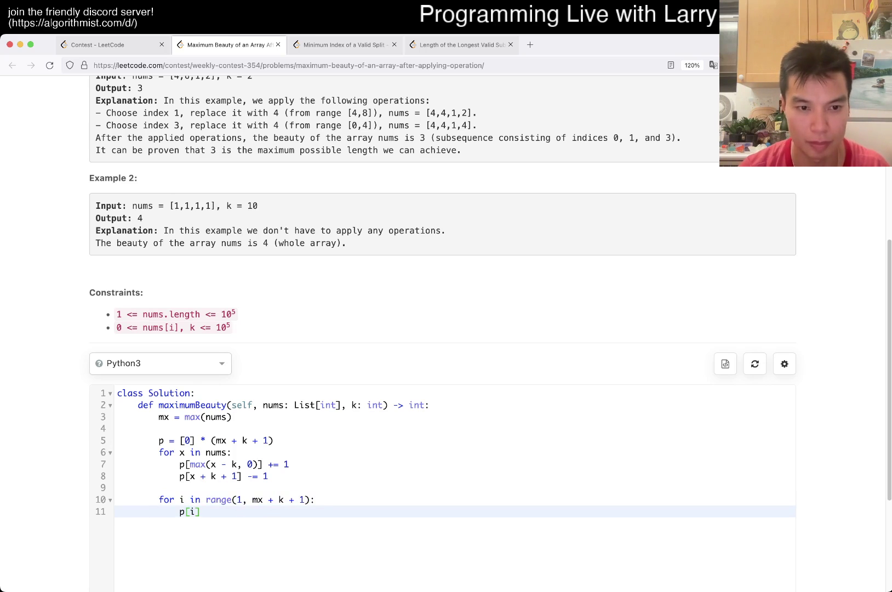
{"action": "type", "text": "] += p[i - 1]"}
{"action": "key", "text": "Return"}
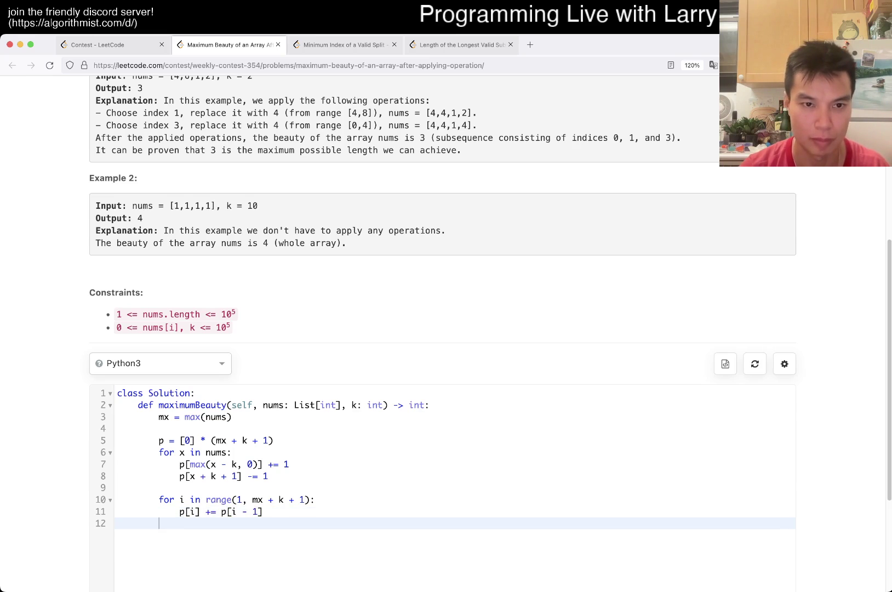
{"action": "key", "text": "Return"}
{"action": "type", "text": "return max(p"}
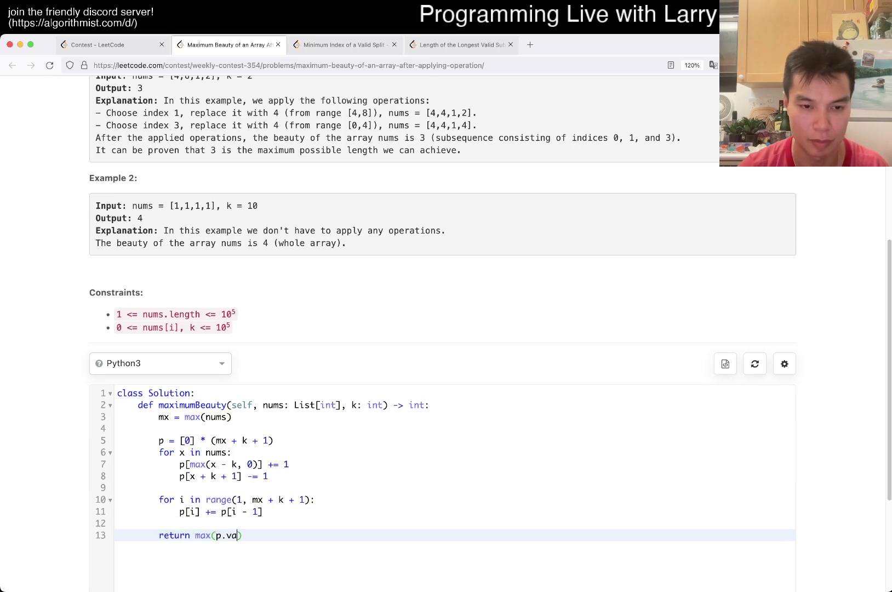
{"action": "scroll", "coordinate": [447, 348], "scroll_direction": "down", "scroll_amount": 5}
- Run the examples, fix the IndexError by sizing p to mx + k + 2, and rerun
{"action": "left_click", "coordinate": [243, 536]}
{"action": "left_click", "coordinate": [701, 536]}
{"action": "scroll", "coordinate": [446, 348], "scroll_direction": "down", "scroll_amount": 5}
{"action": "scroll", "coordinate": [447, 348], "scroll_direction": "up", "scroll_amount": 1}
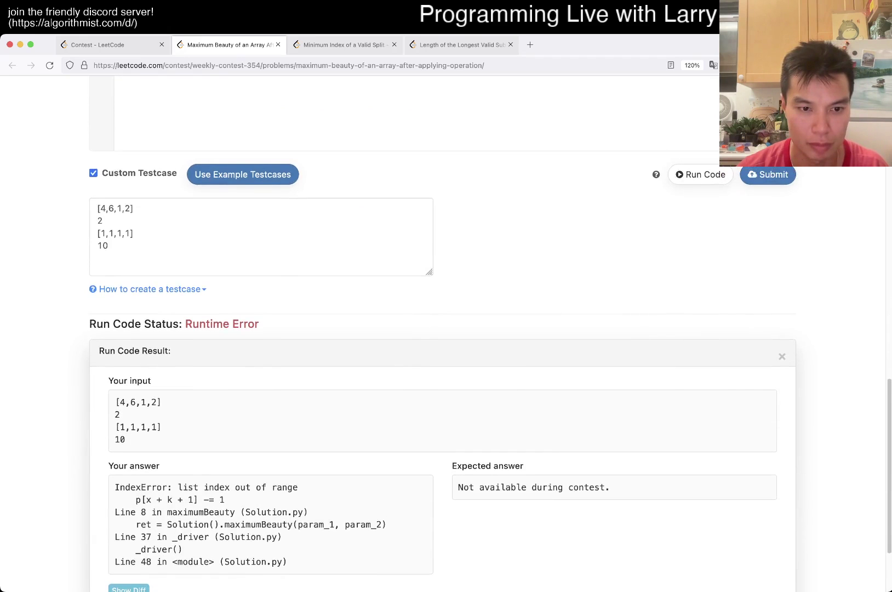
{"action": "scroll", "coordinate": [446, 348], "scroll_direction": "up", "scroll_amount": 8}
{"action": "left_click", "coordinate": [272, 211]}
{"action": "key", "text": "BackSpace"}
{"action": "type", "text": "2"}
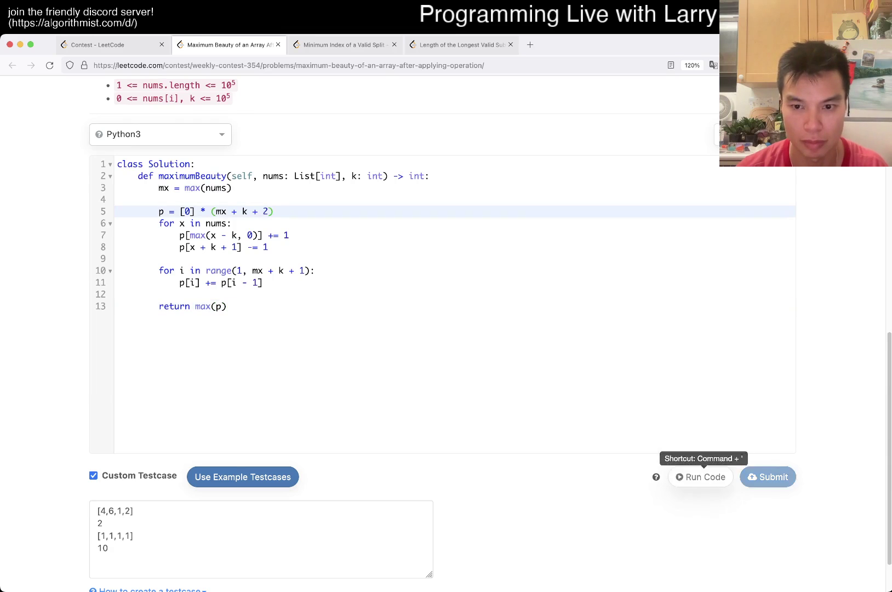
{"action": "key", "text": "super+apostrophe"}
{"action": "scroll", "coordinate": [446, 348], "scroll_direction": "down", "scroll_amount": 5}
{"action": "scroll", "coordinate": [446, 349], "scroll_direction": "up", "scroll_amount": 10}
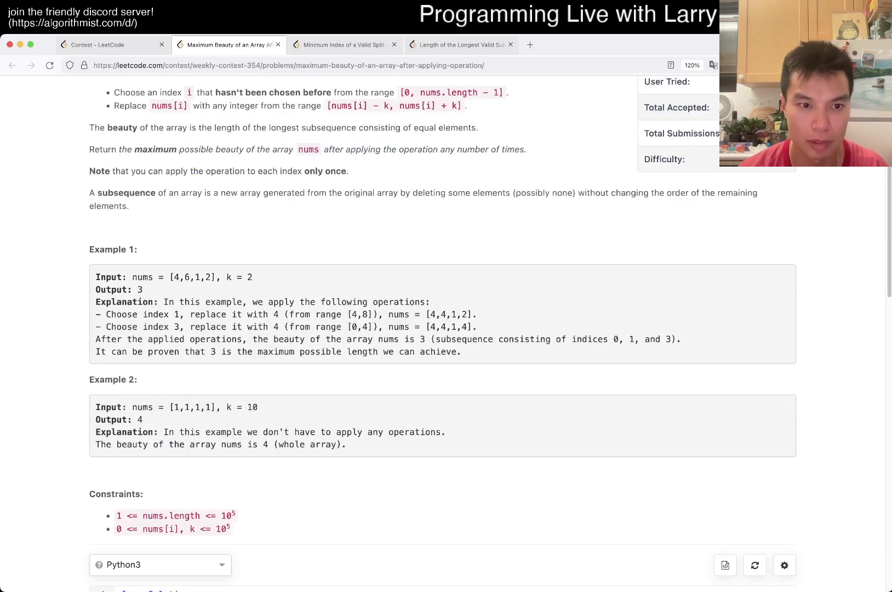
{"action": "scroll", "coordinate": [446, 348], "scroll_direction": "down", "scroll_amount": 15}
{"action": "scroll", "coordinate": [446, 348], "scroll_direction": "up", "scroll_amount": 5}
{"action": "scroll", "coordinate": [446, 348], "scroll_direction": "up", "scroll_amount": 5}
{"action": "scroll", "coordinate": [447, 348], "scroll_direction": "down", "scroll_amount": 10}
{"action": "type", "text": "[53,"}
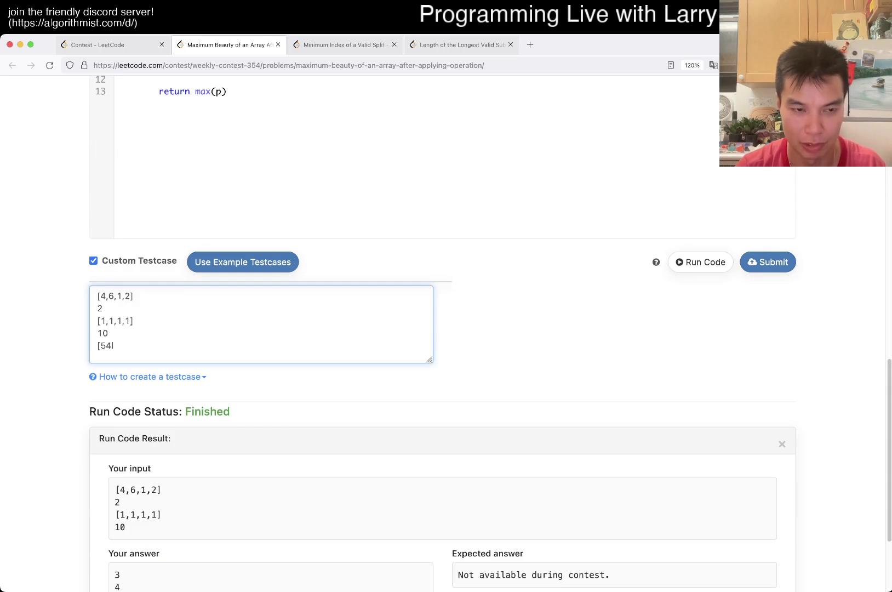
- Run test [54,32] with k=21, submit, then move to Minimum Index of a Valid Split
{"action": "key", "text": "Return"}
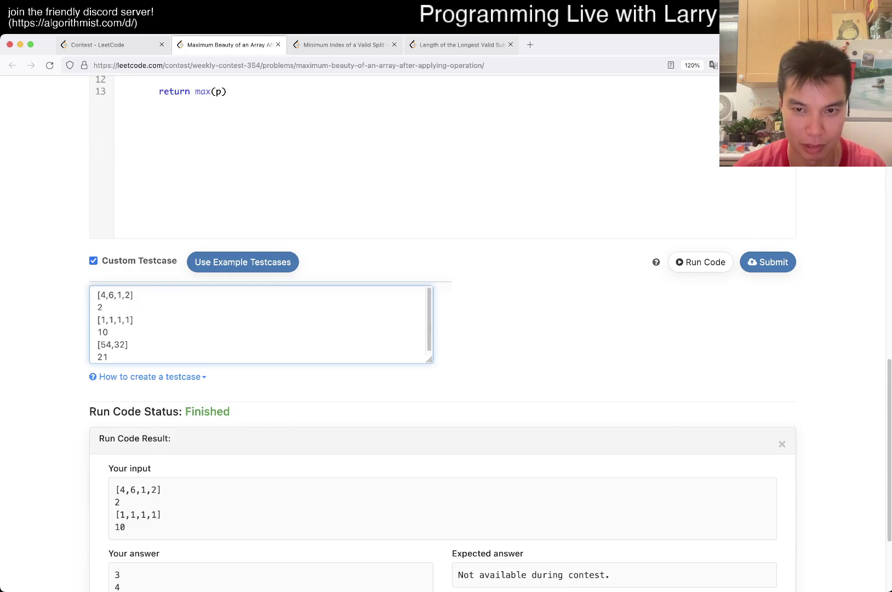
{"action": "left_click", "coordinate": [701, 262]}
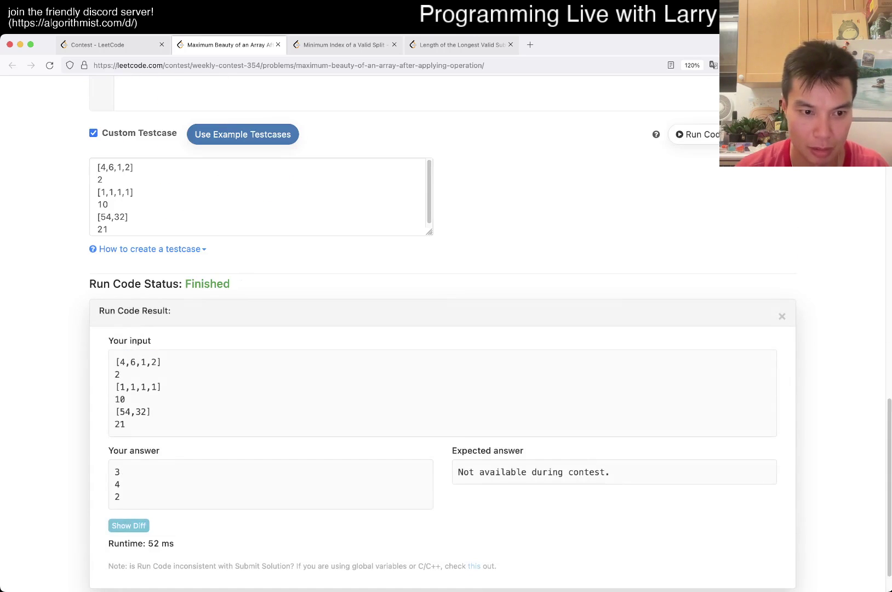
{"action": "scroll", "coordinate": [418, 279], "scroll_direction": "up", "scroll_amount": 5}
{"action": "left_click", "coordinate": [768, 314]}
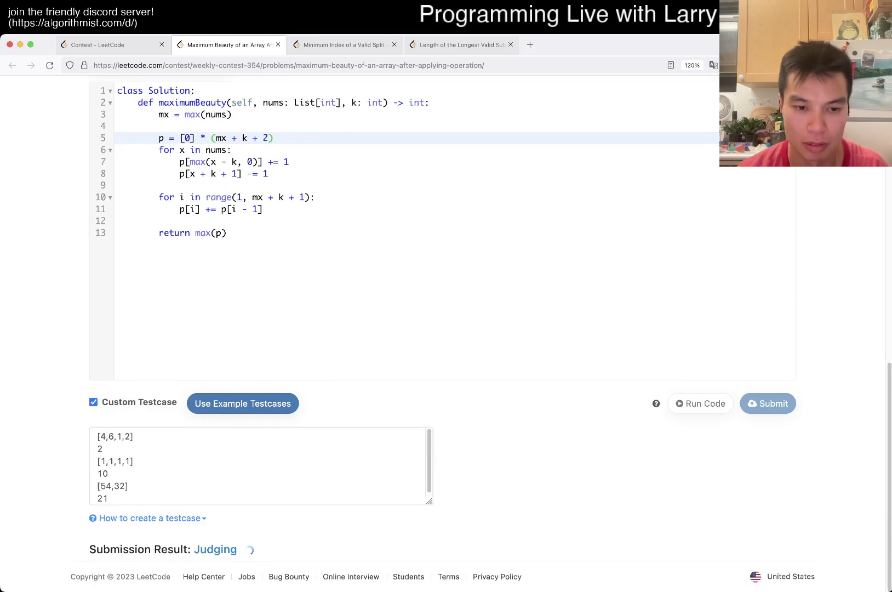
{"action": "scroll", "coordinate": [418, 279], "scroll_direction": "down", "scroll_amount": 2}
{"action": "key", "text": "ctrl+Tab"}
{"action": "key", "text": "ctrl+r"}
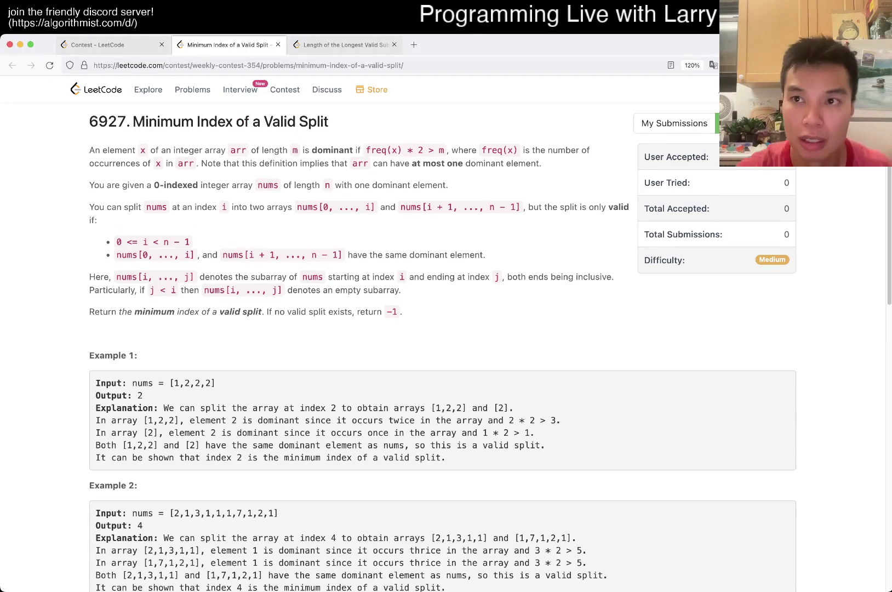